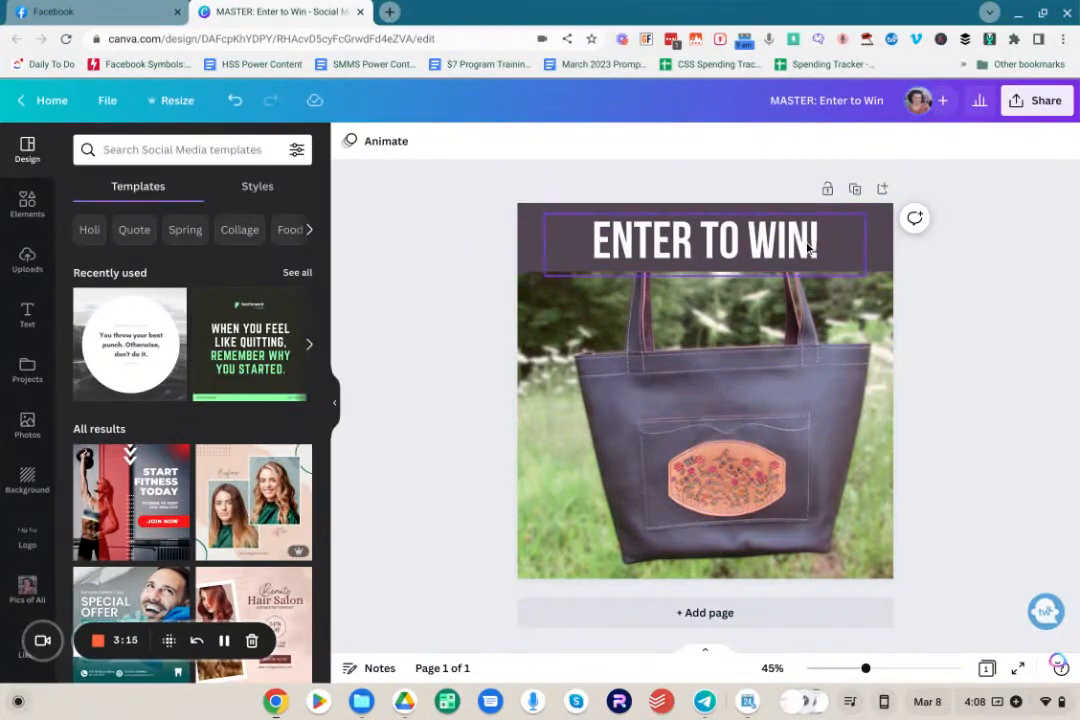
Step: Open the image adjustments for the bag photo and try out different brightness levels
click(663, 431)
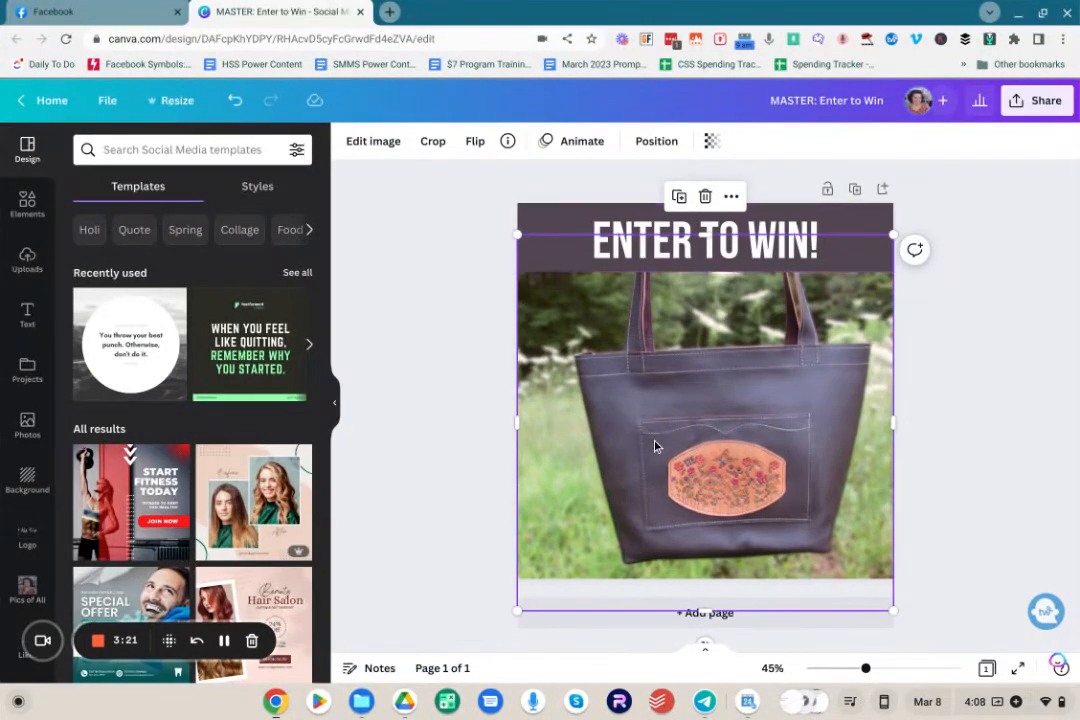
click(368, 143)
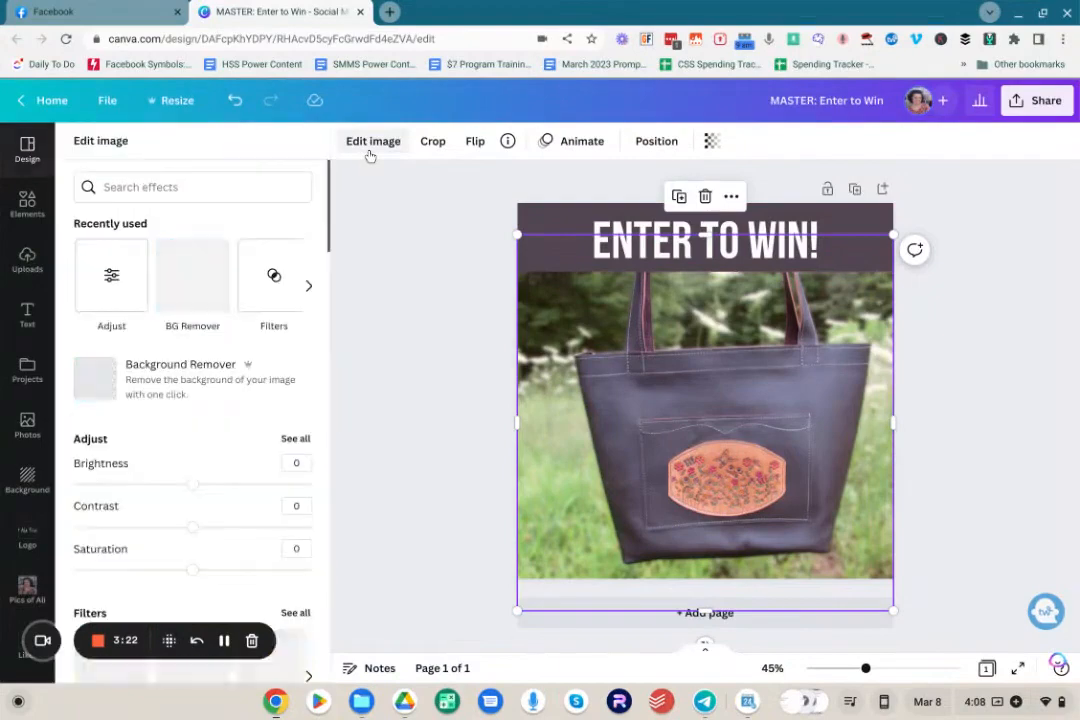
click(294, 438)
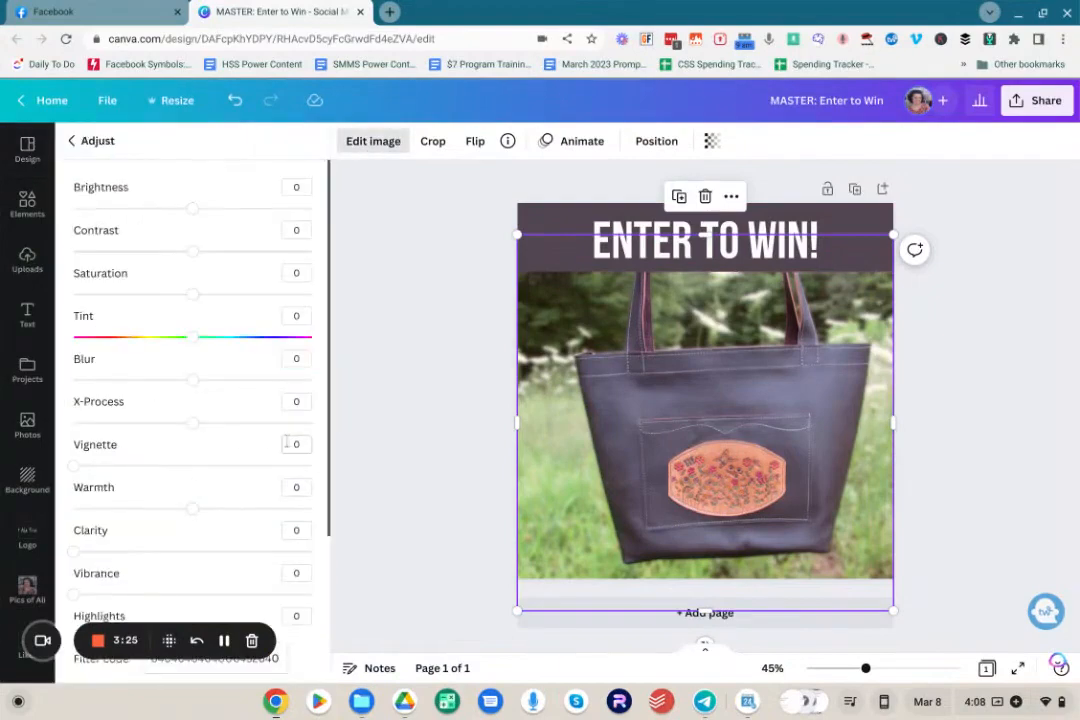
scroll(200, 420, down, 2)
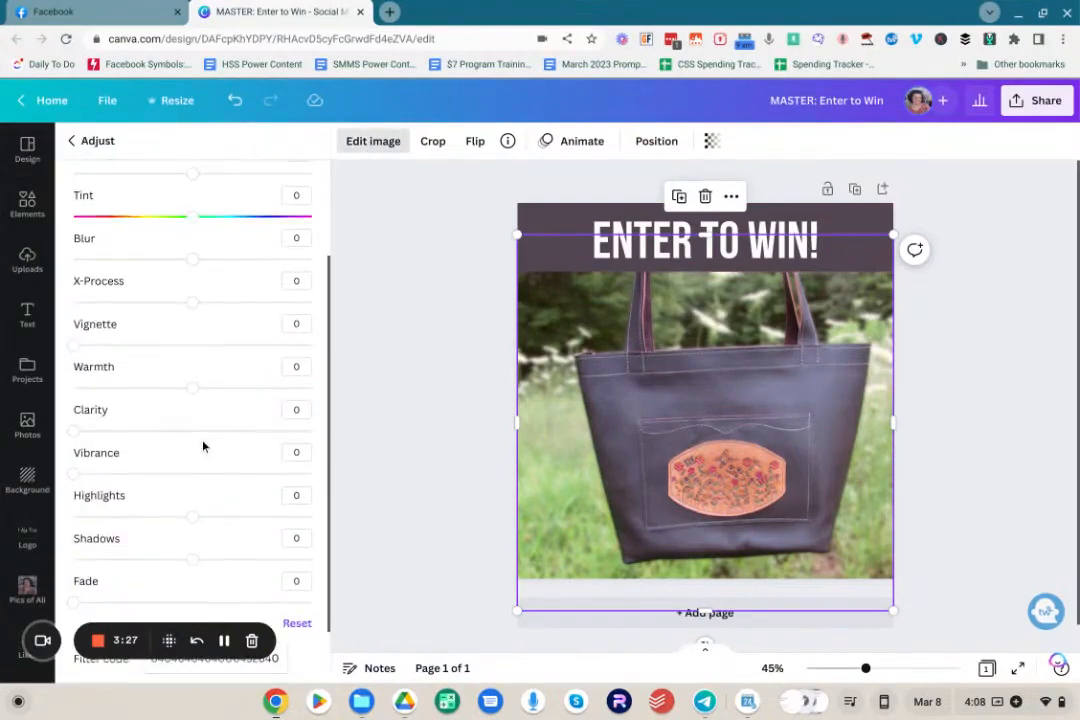
scroll(203, 446, up, 2)
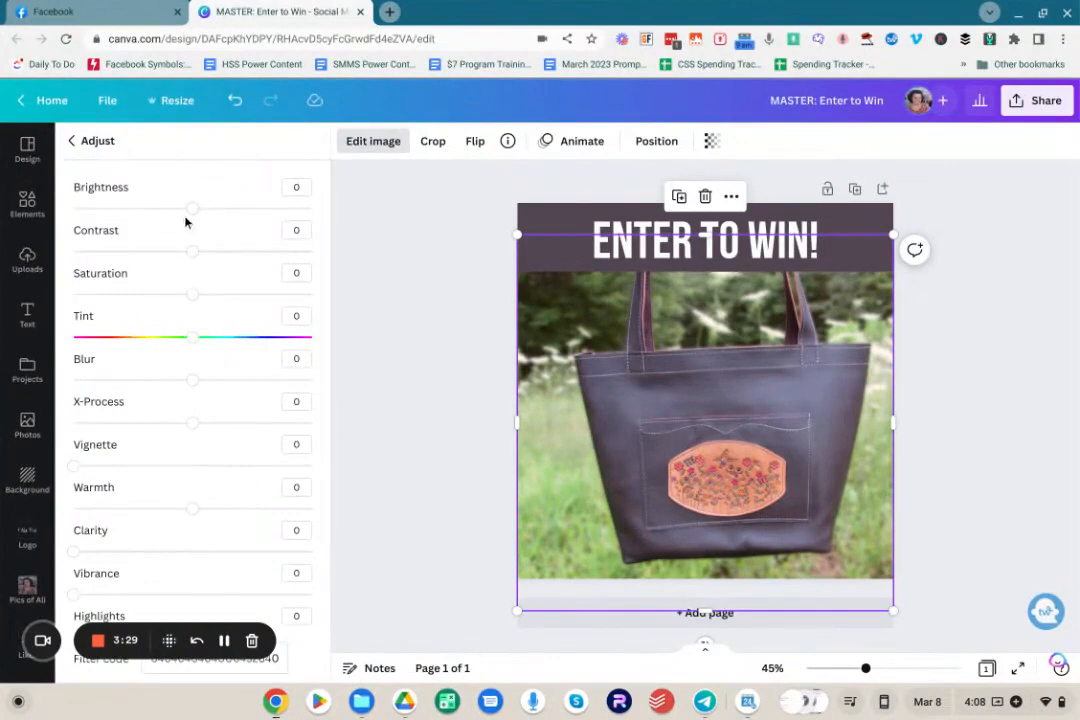
drag(192, 210, 214, 210)
mouse_move(193, 215)
mouse_down()
mouse_move(174, 214)
mouse_move(236, 214)
mouse_move(187, 214)
mouse_up()
drag(228, 256, 194, 210)
Step: Try dark green from the photo colors on the banner behind the heading, then switch it back to dark plum
click(540, 210)
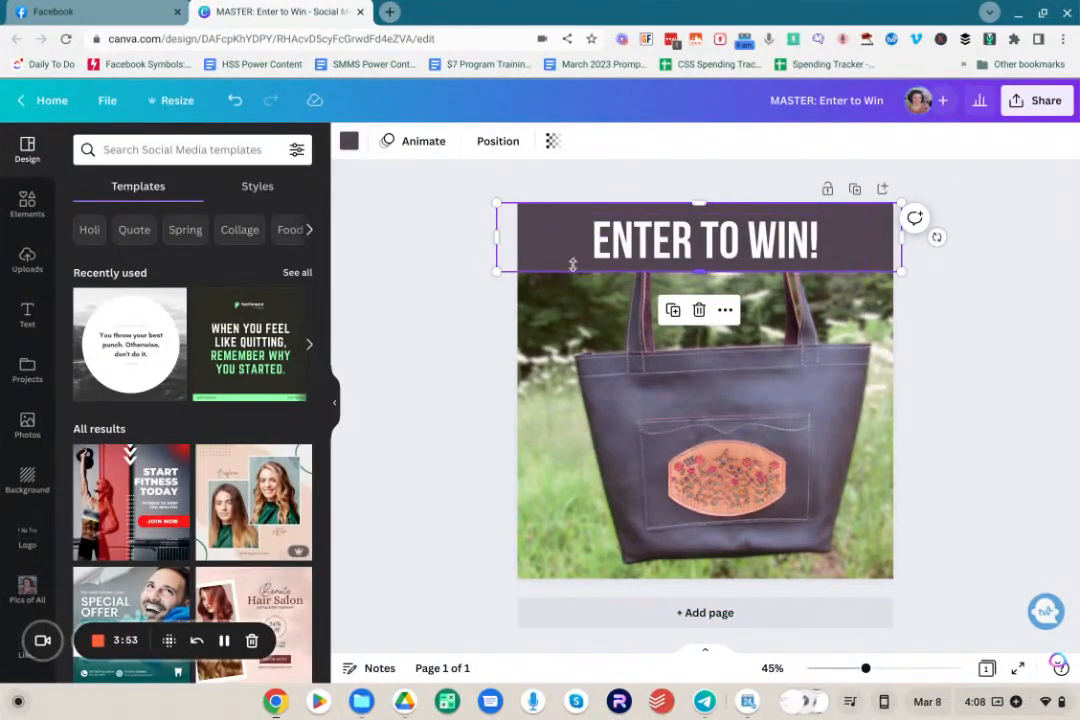
click(348, 142)
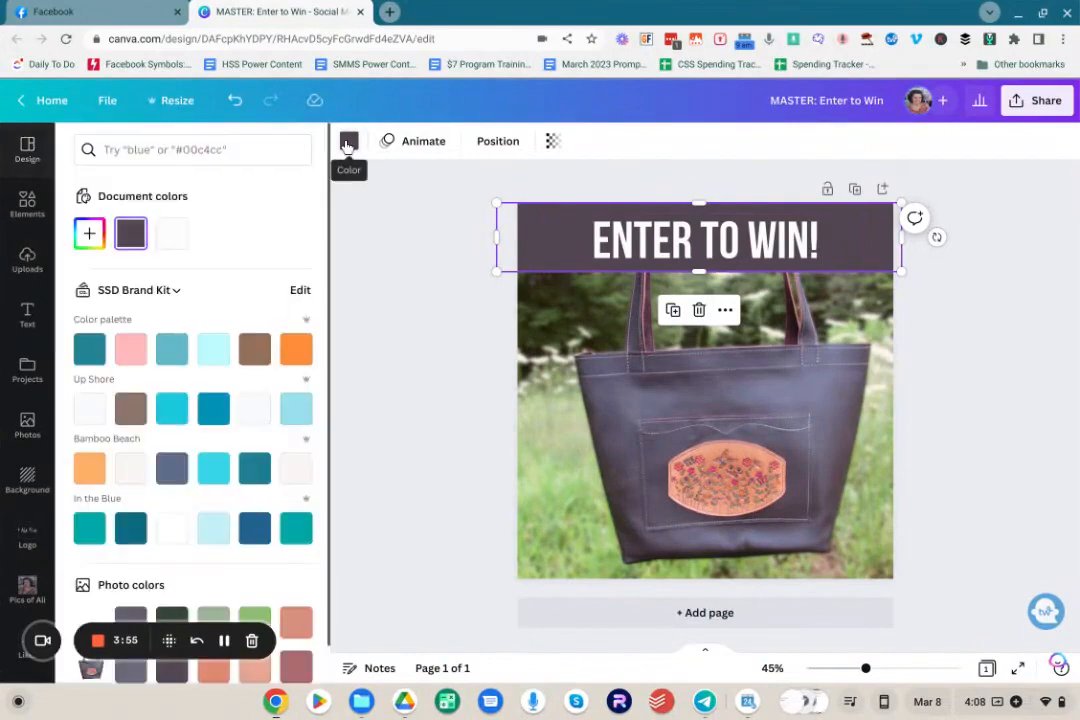
scroll(131, 386, down, 3)
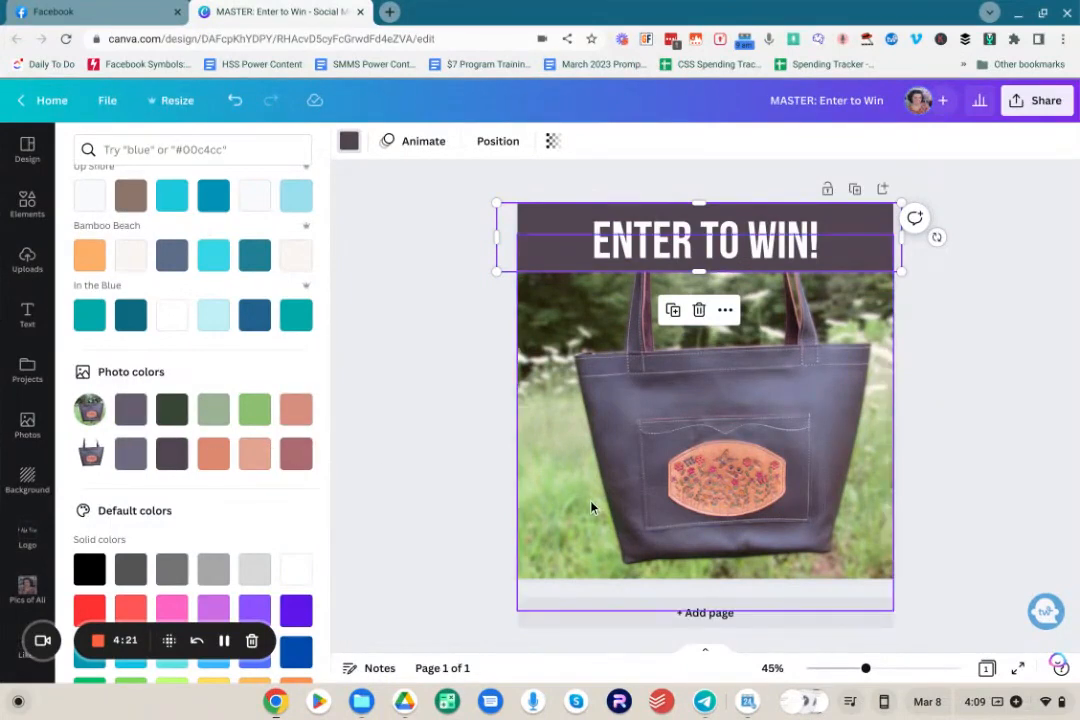
click(169, 418)
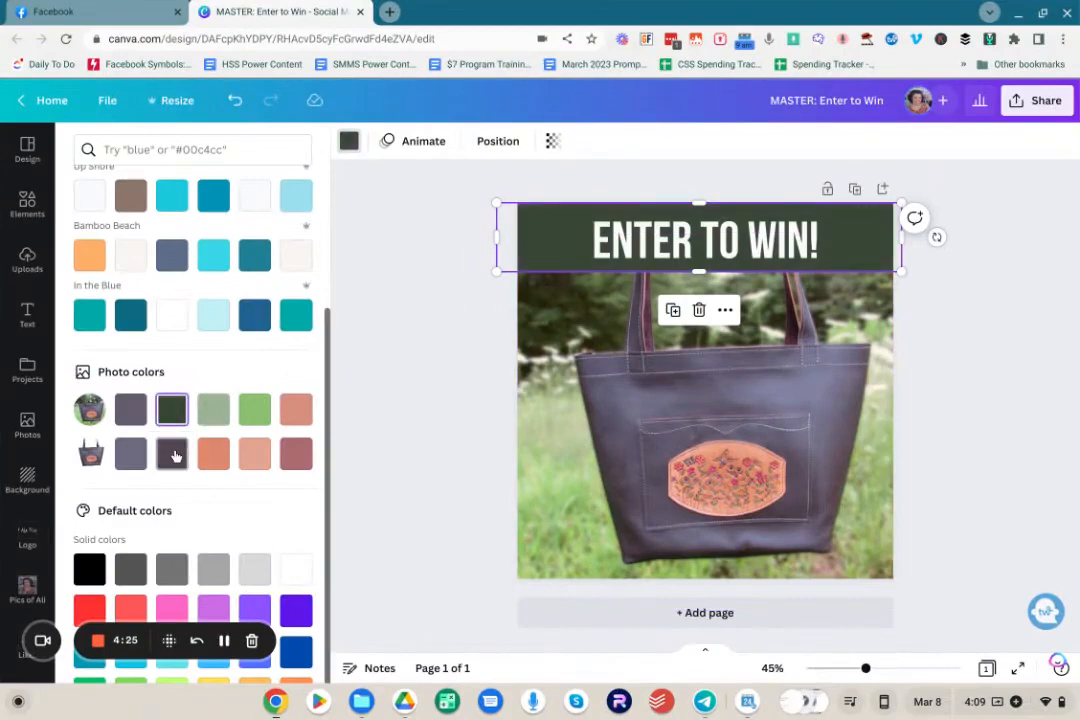
click(173, 454)
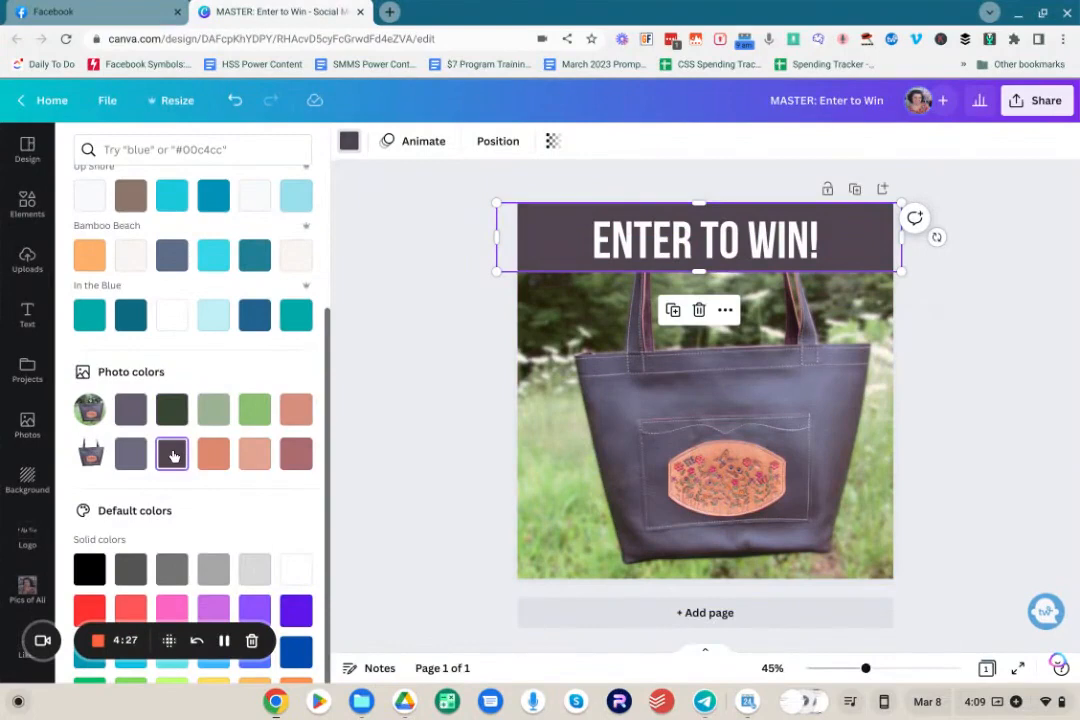
Step: Try slate, orange, peach, rose and bright green photo colors on the heading banner, ending on the muted sage green
click(136, 460)
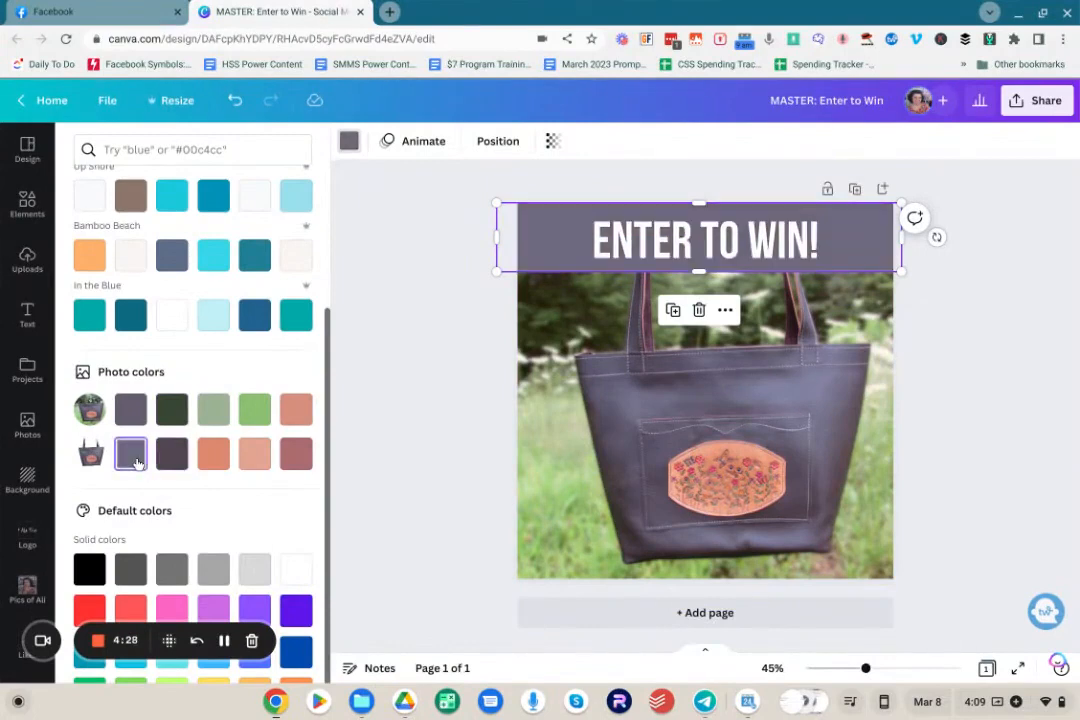
click(213, 454)
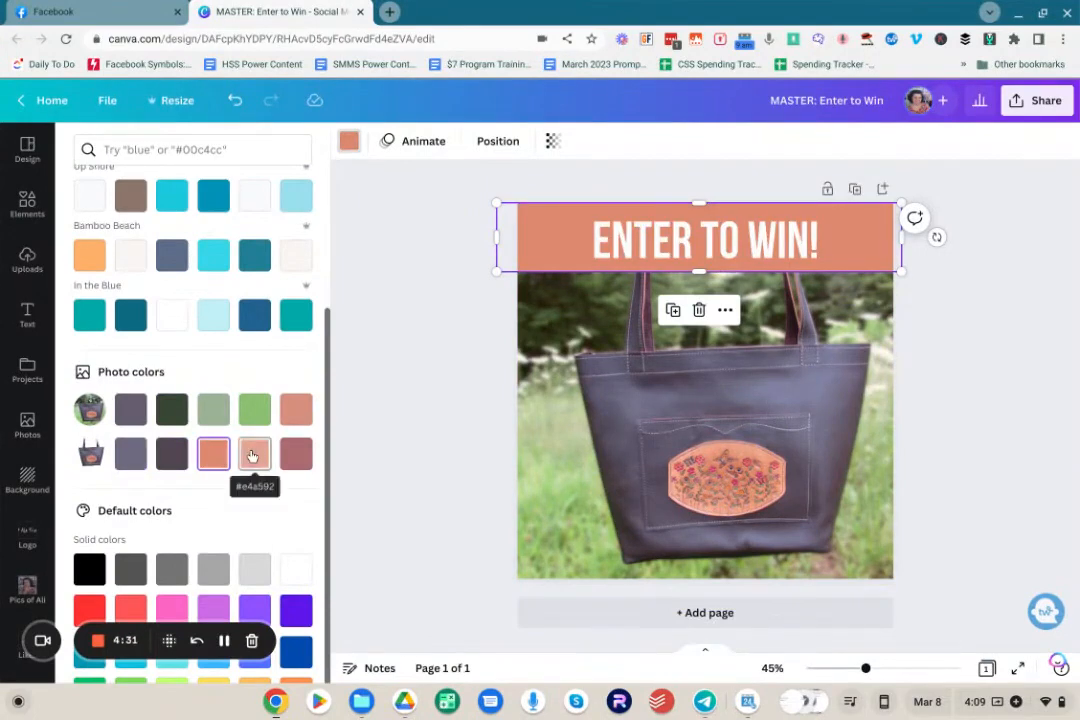
click(250, 455)
click(291, 456)
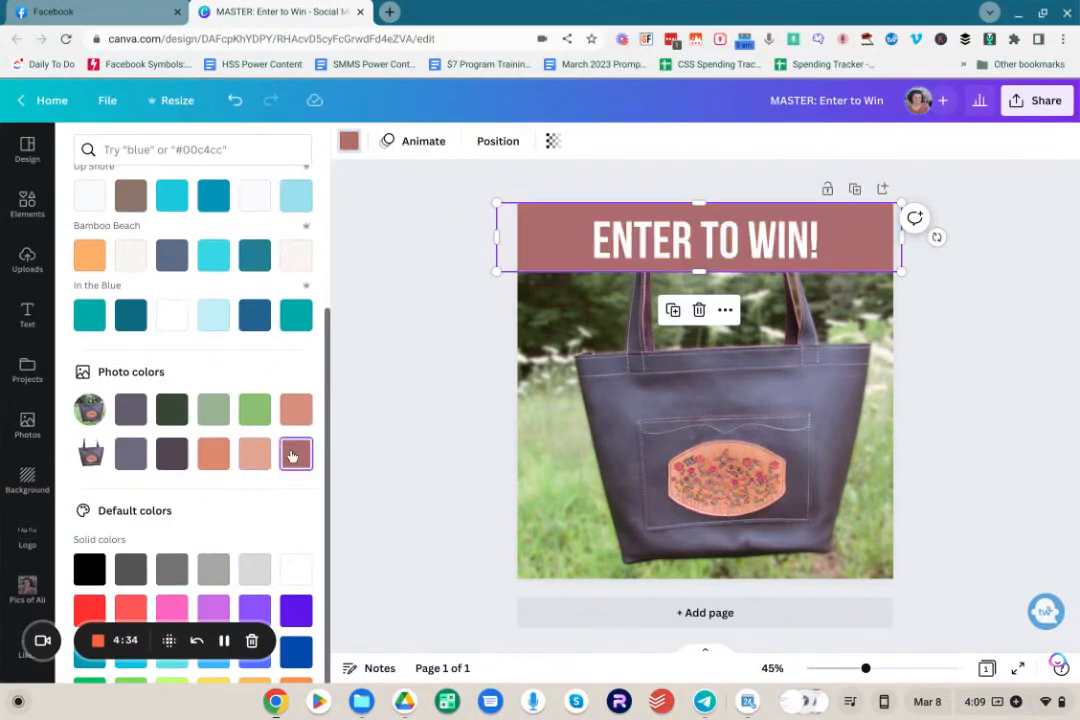
click(256, 412)
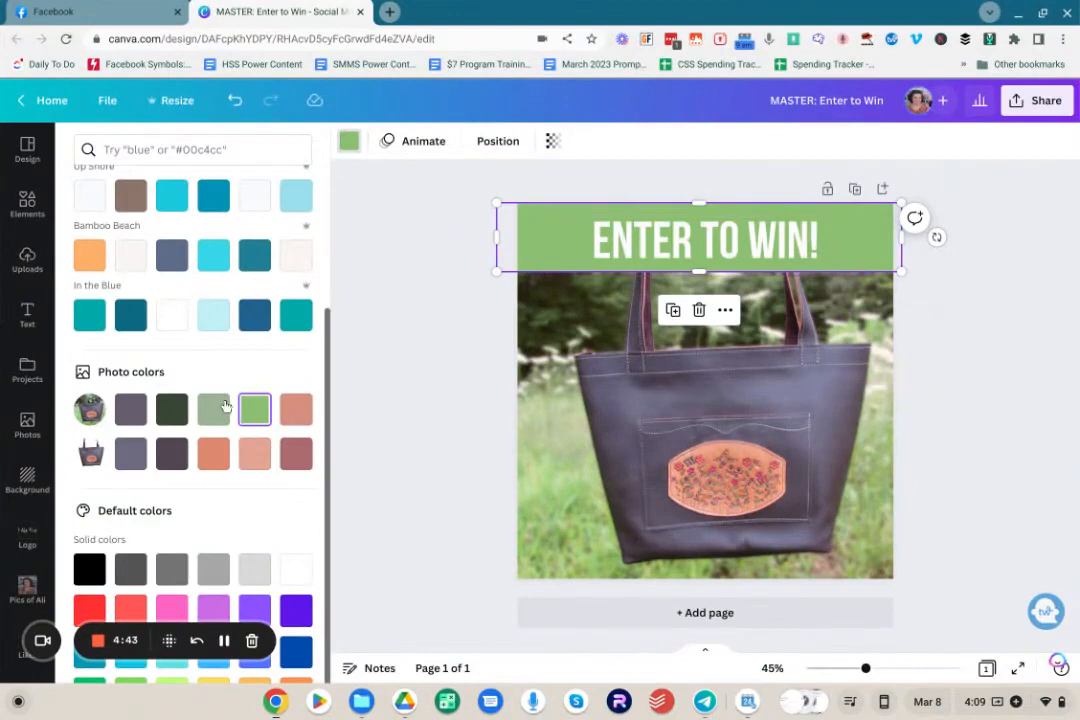
click(215, 411)
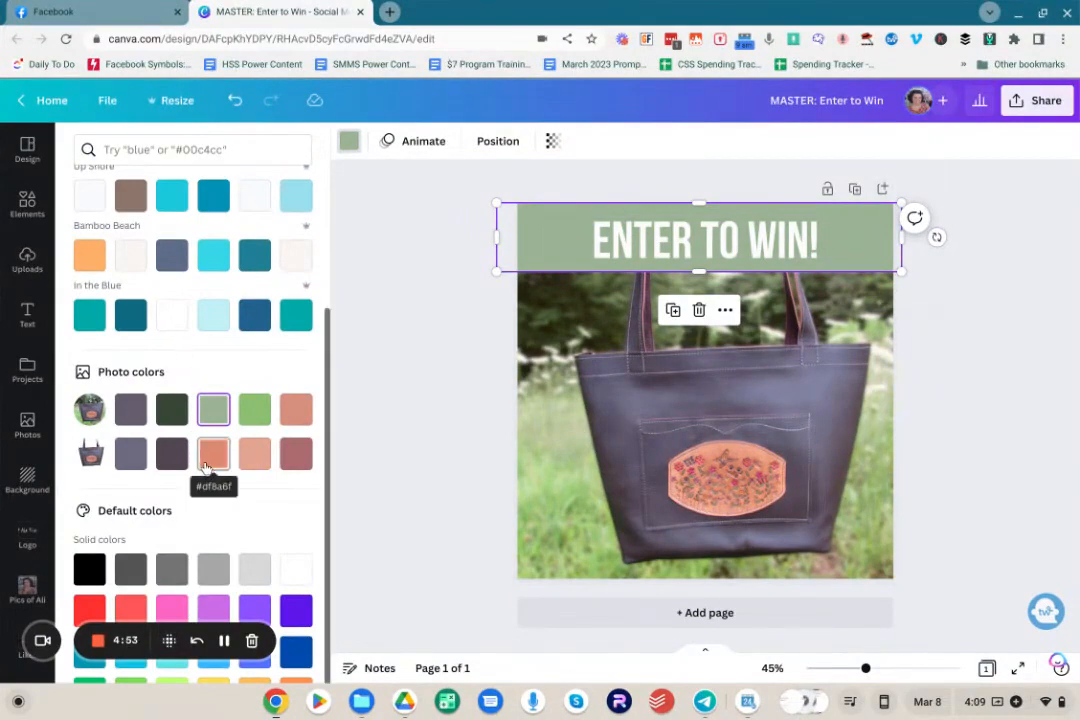
Step: Apply the Lift effect to the "ENTER TO WIN!" text and set its intensity to 100
click(657, 252)
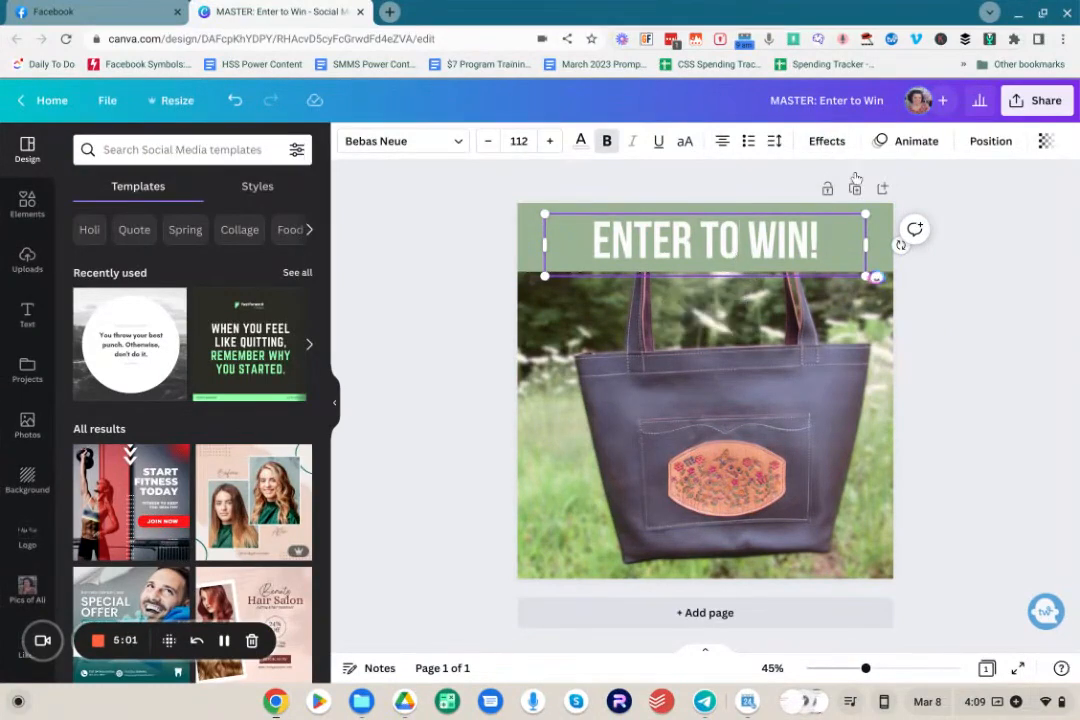
click(838, 142)
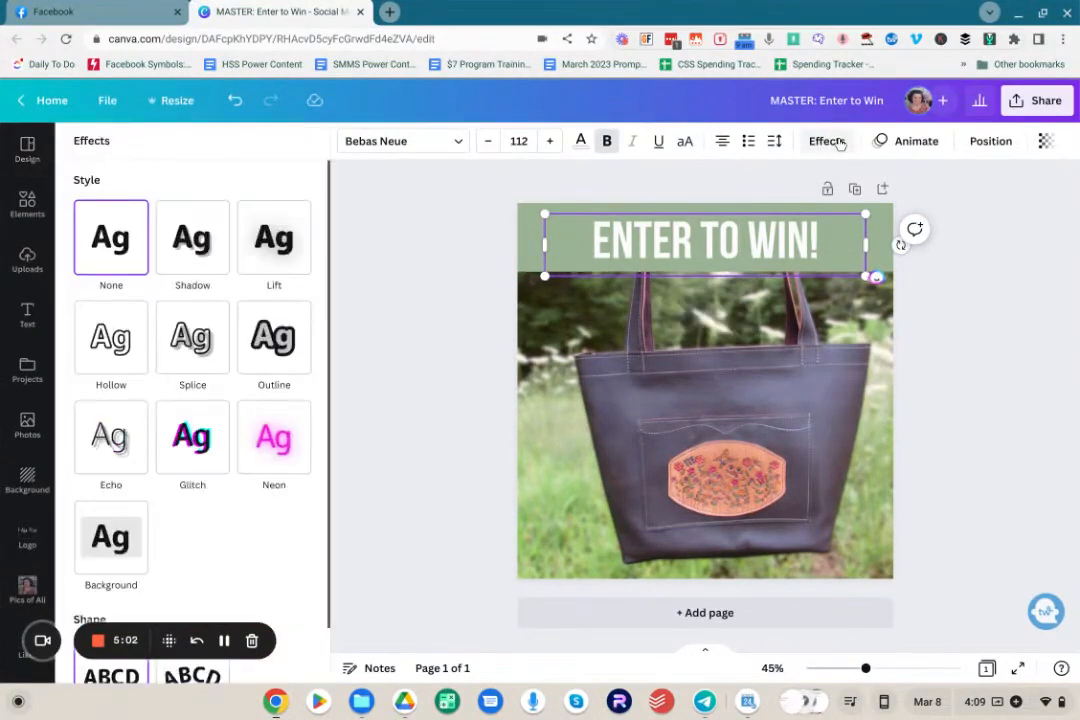
click(291, 262)
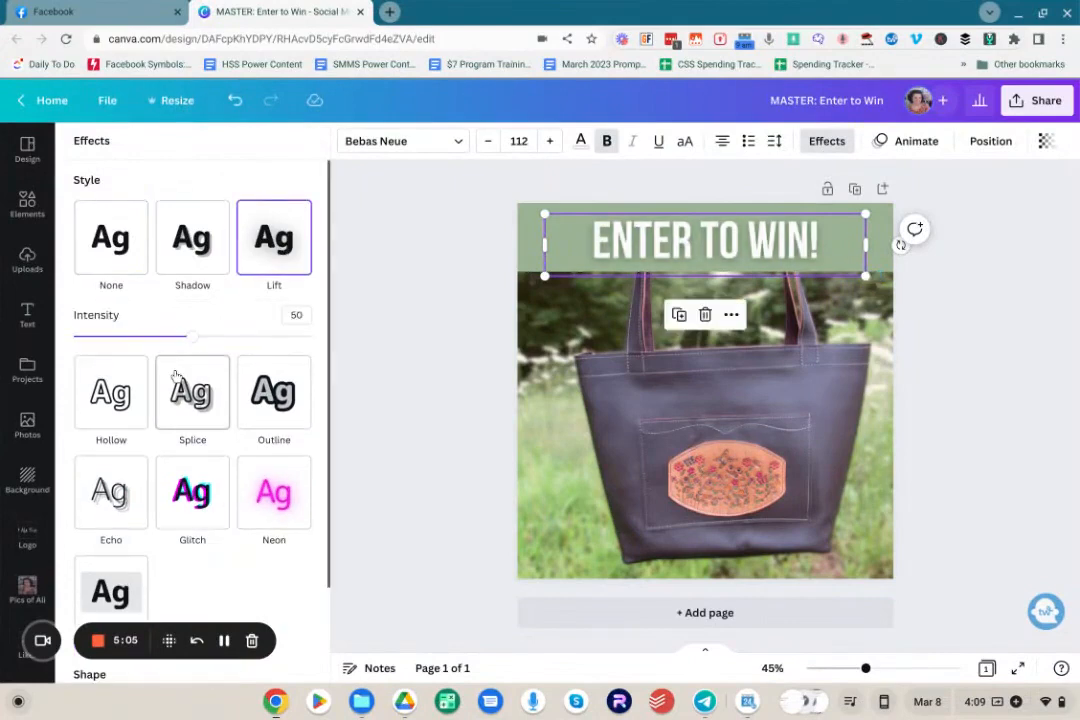
drag(193, 338, 313, 336)
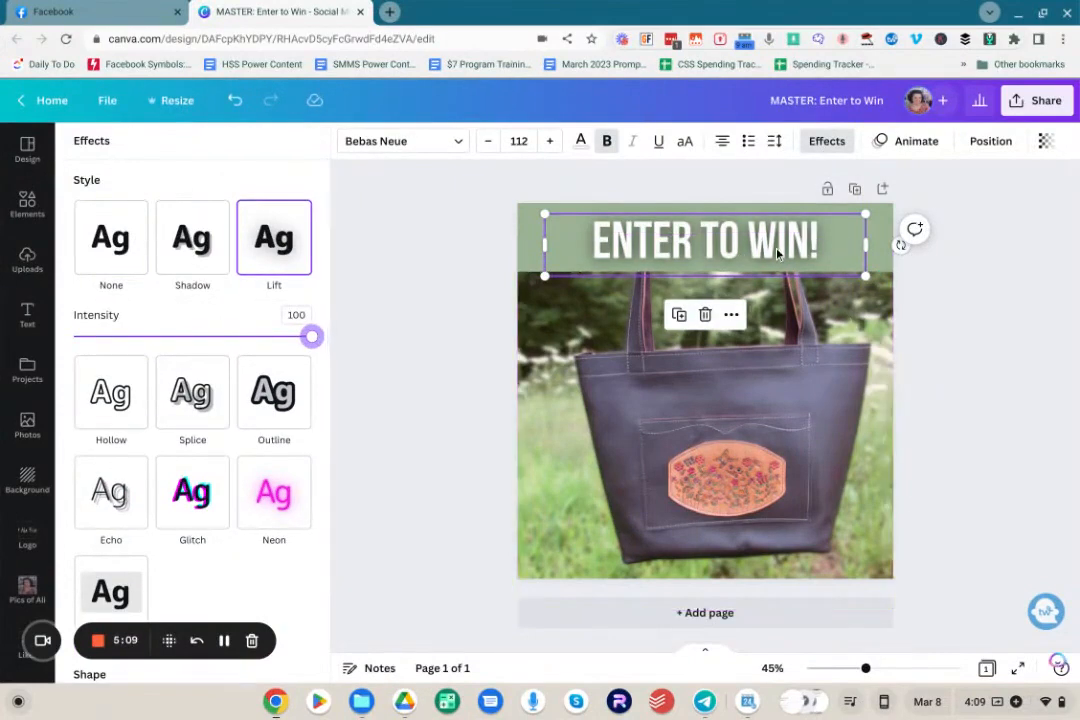
click(957, 361)
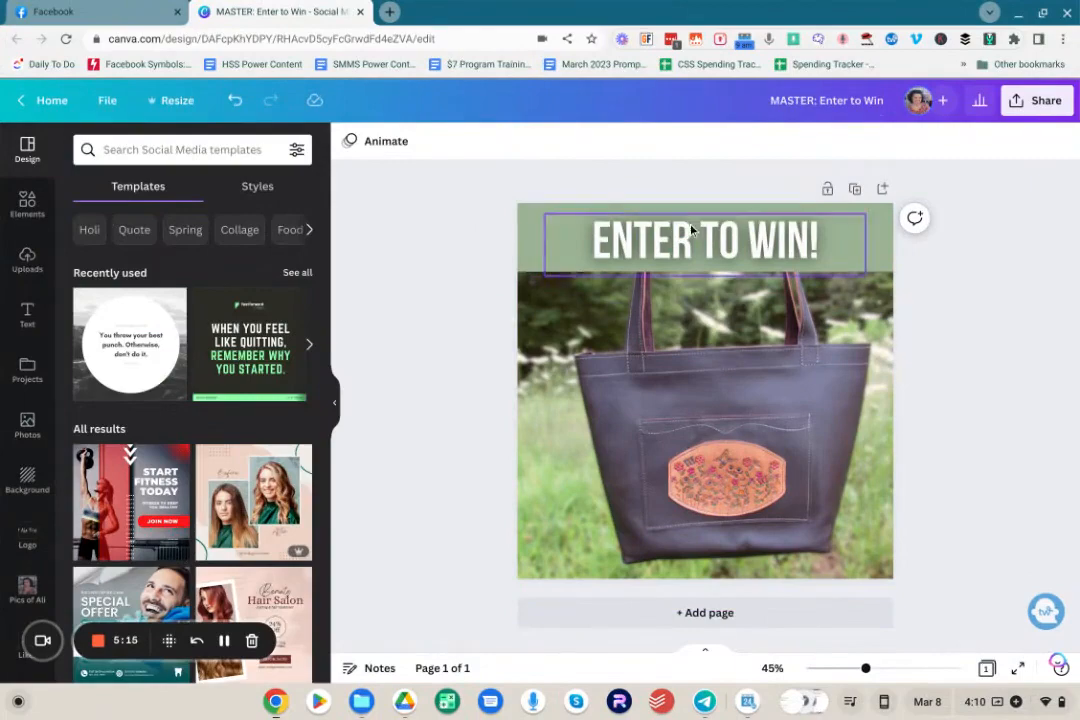
Step: Recolor the heading banner with the orange photo color #df8a6f, then with the bag's dark plum
click(525, 230)
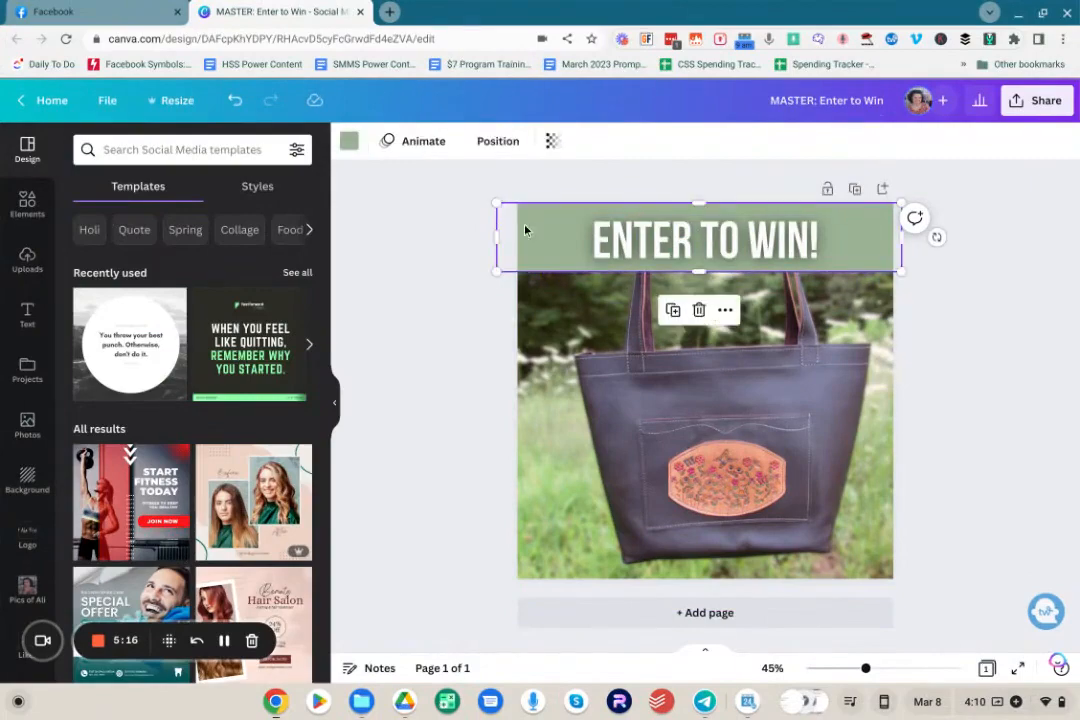
click(349, 141)
scroll(208, 462, down, 2)
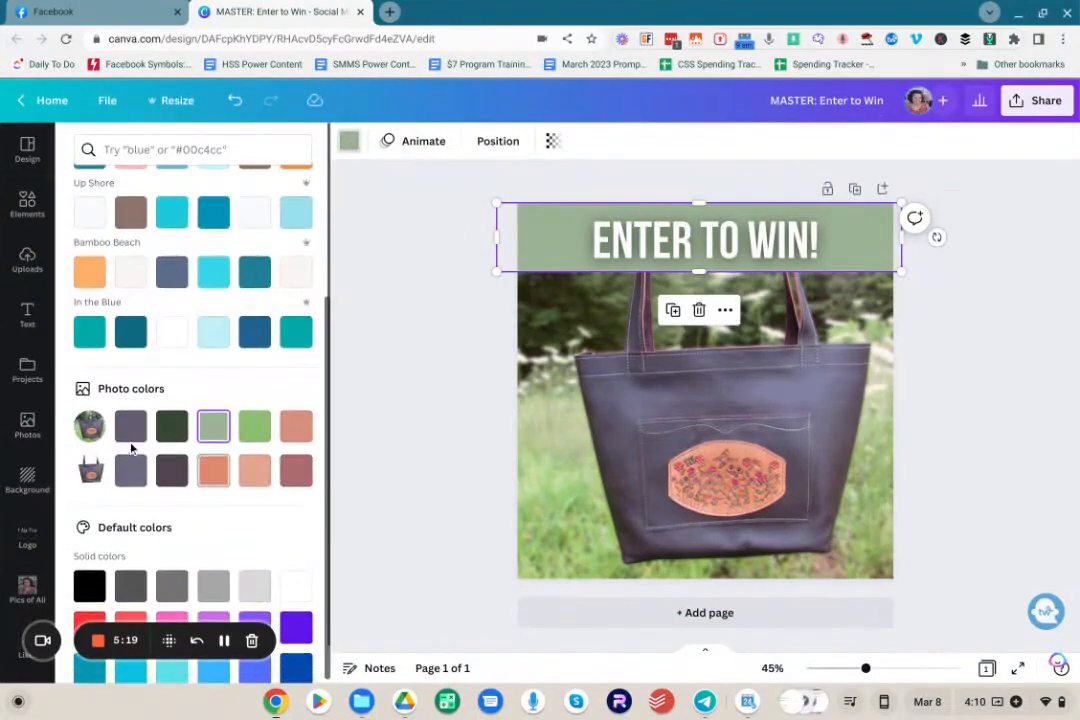
click(212, 476)
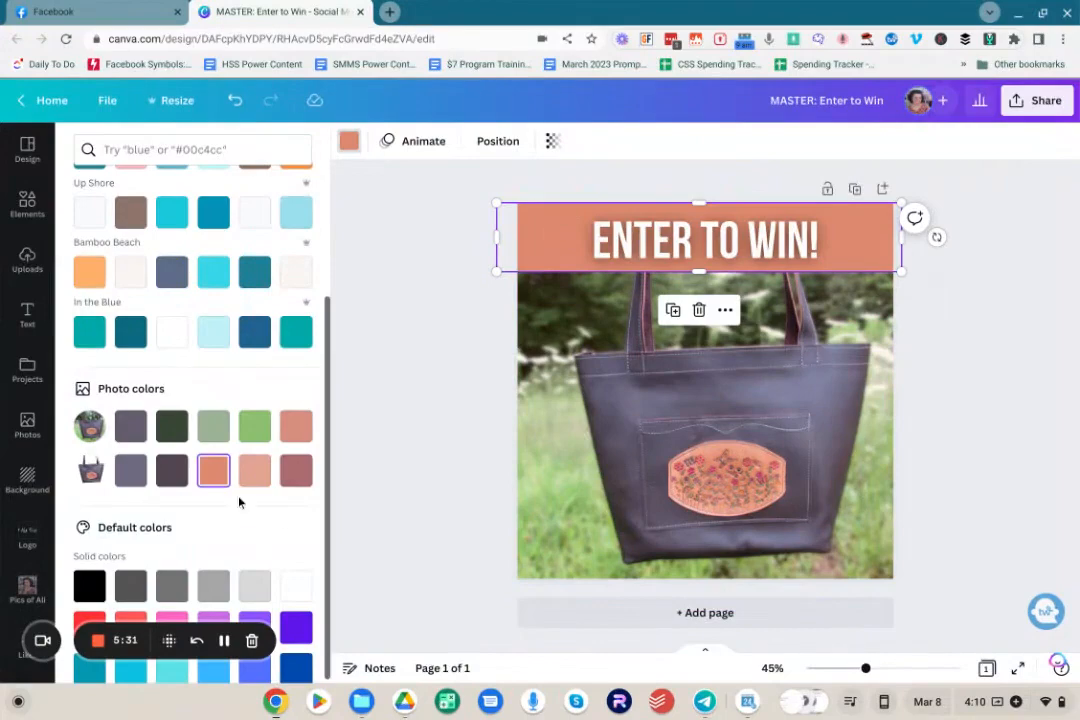
click(171, 478)
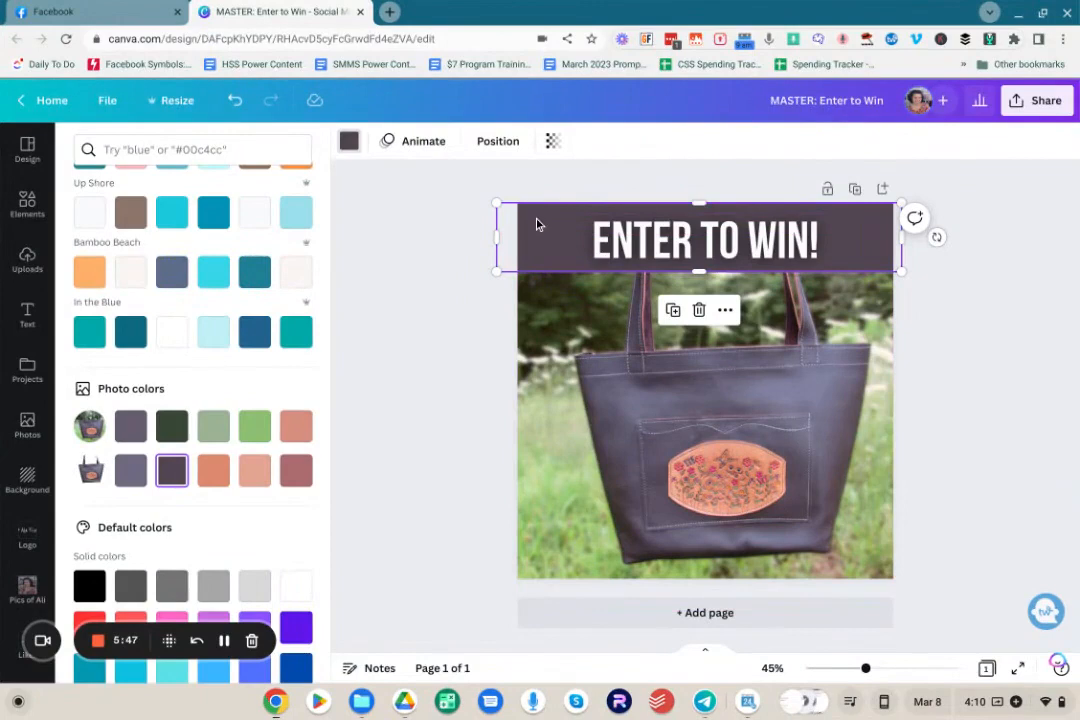
Step: Try default solid colors on the heading banner: red, pink, dark blue, light gray and black
scroll(160, 520, down, 1)
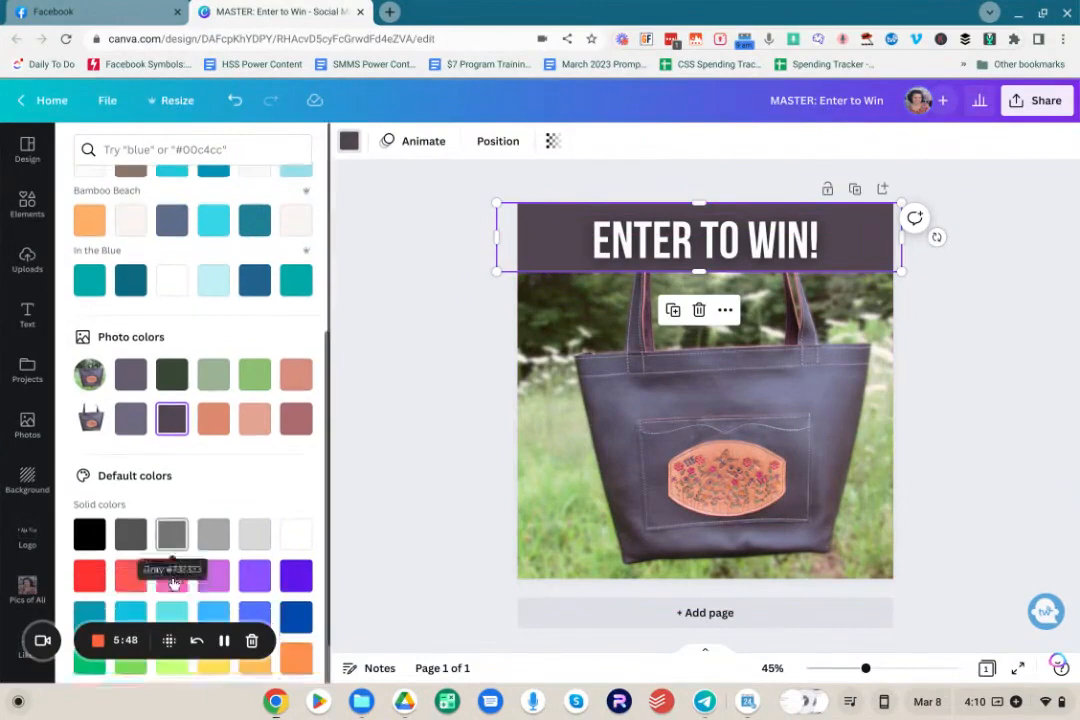
click(88, 574)
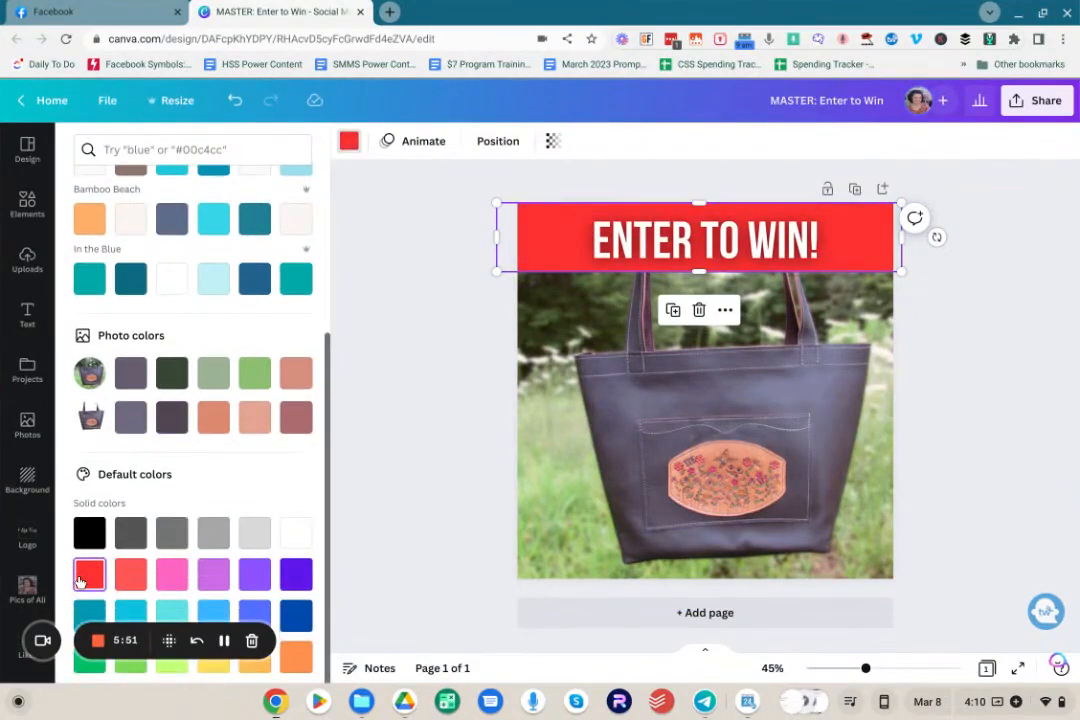
scroll(165, 540, down, 1)
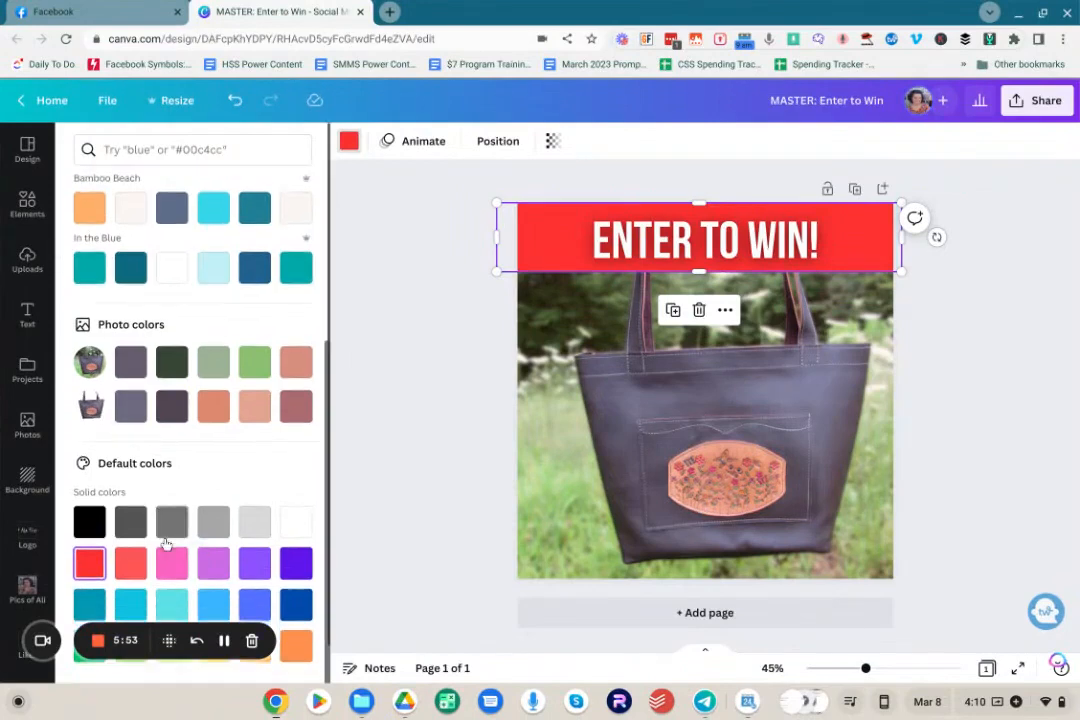
click(172, 563)
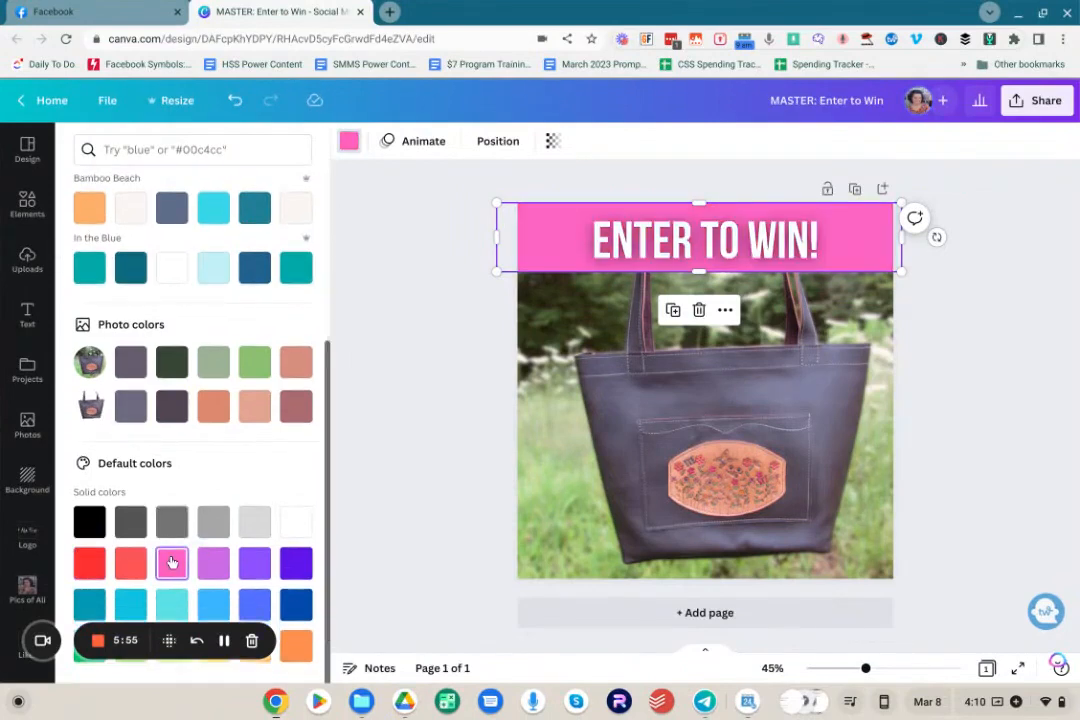
click(296, 604)
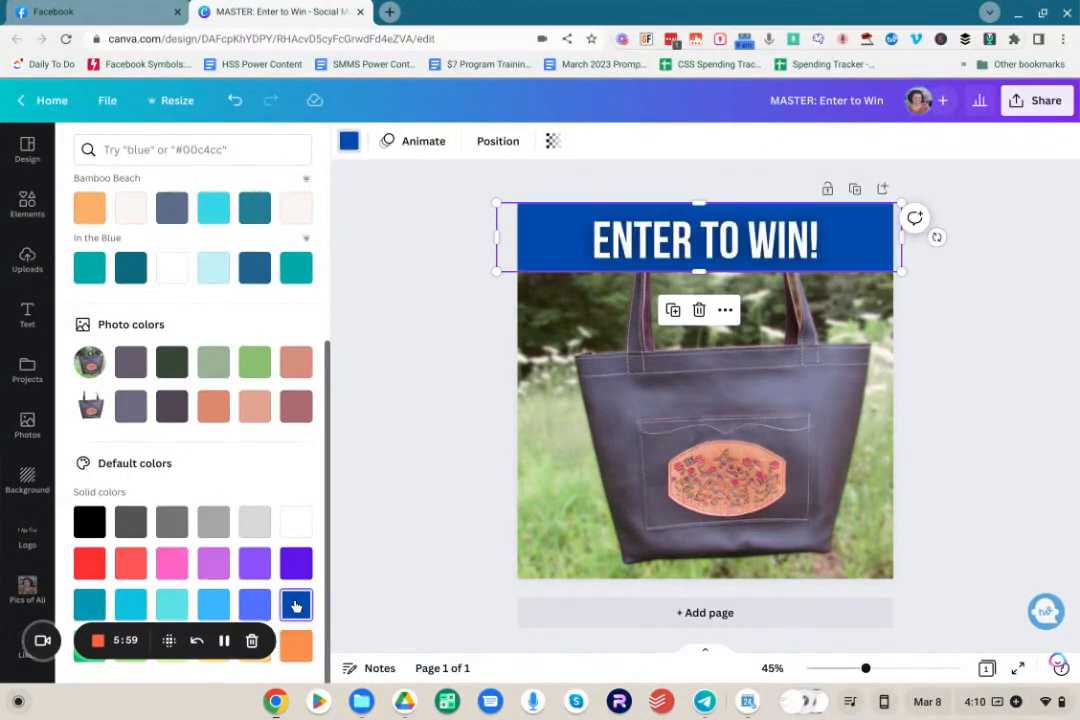
click(255, 524)
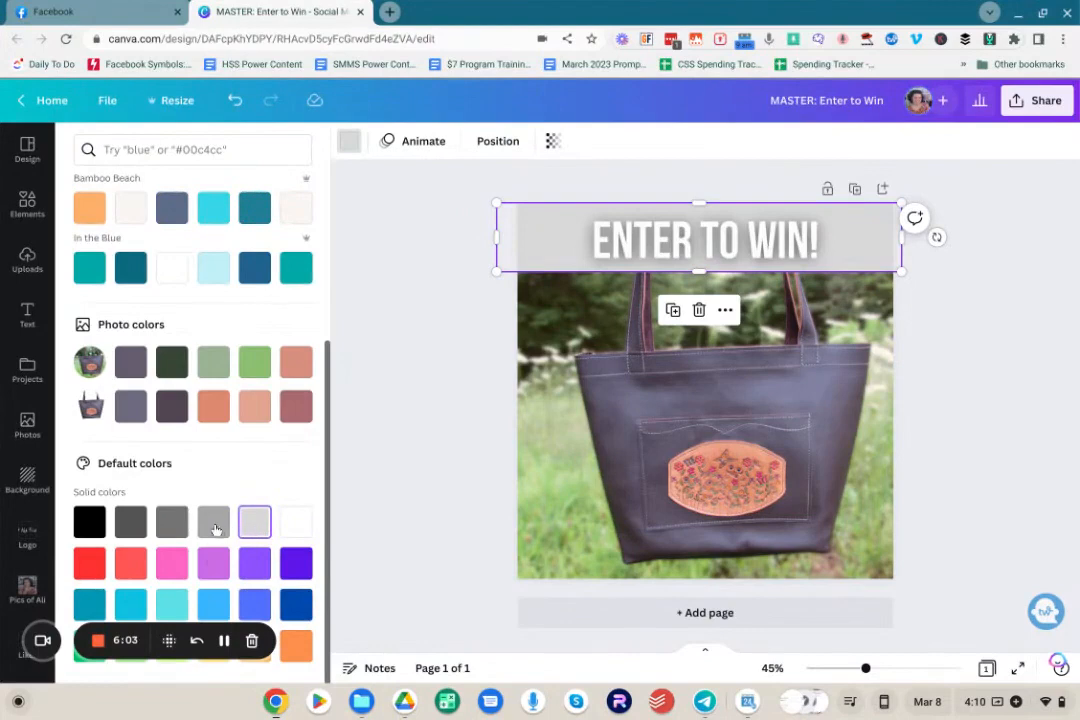
click(91, 522)
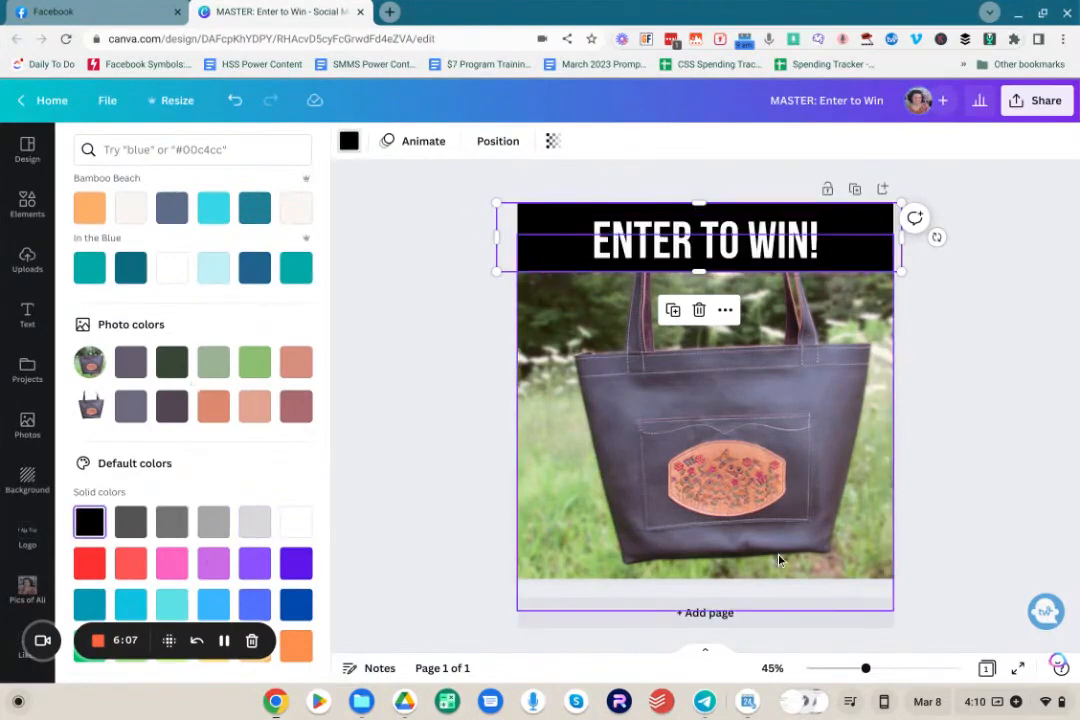
Step: Set the heading banner to the dark plum sampled from the bag cutout
click(136, 408)
click(171, 406)
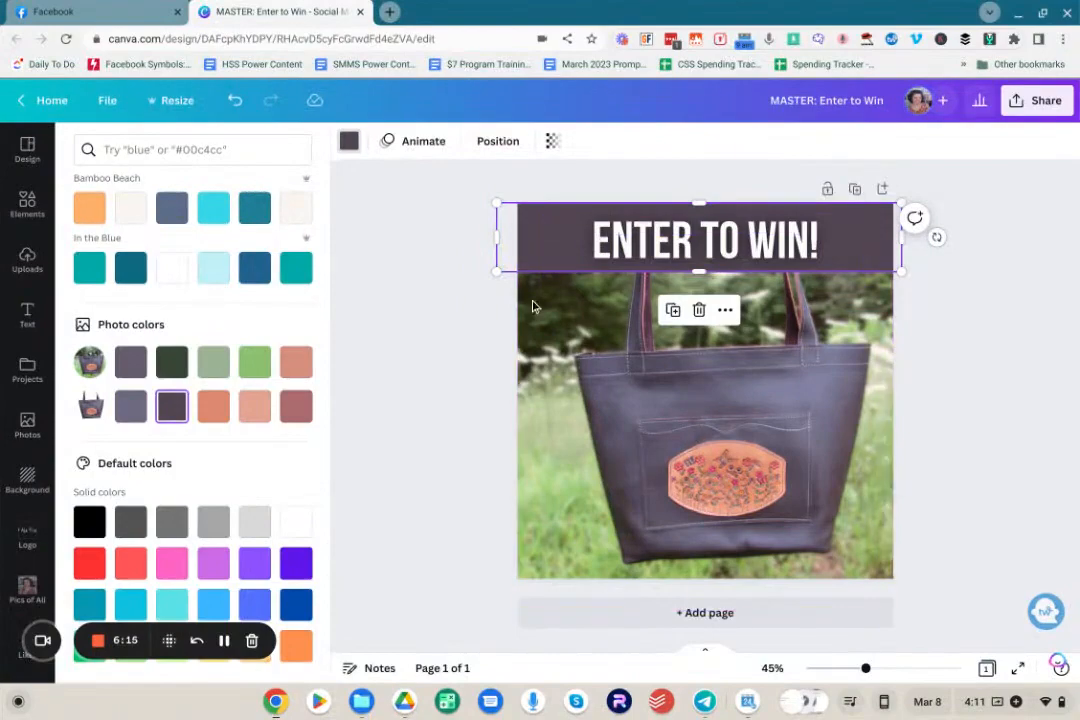
click(391, 285)
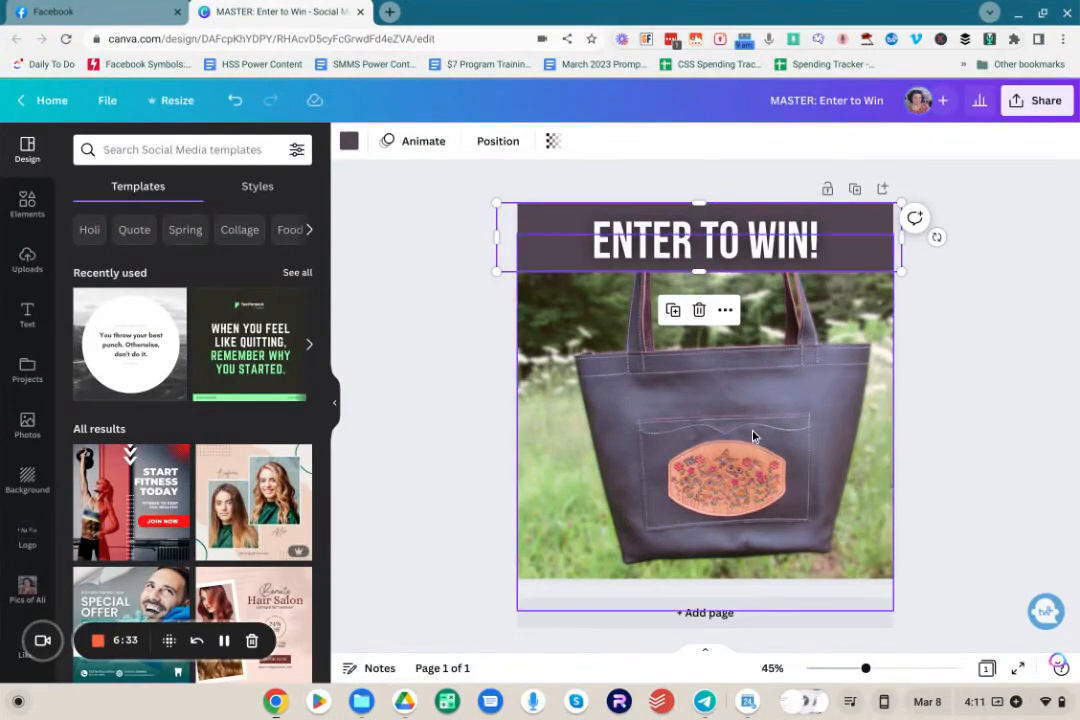
Step: Move the bag cutout off the blurred photo beneath it and back into its place
click(725, 438)
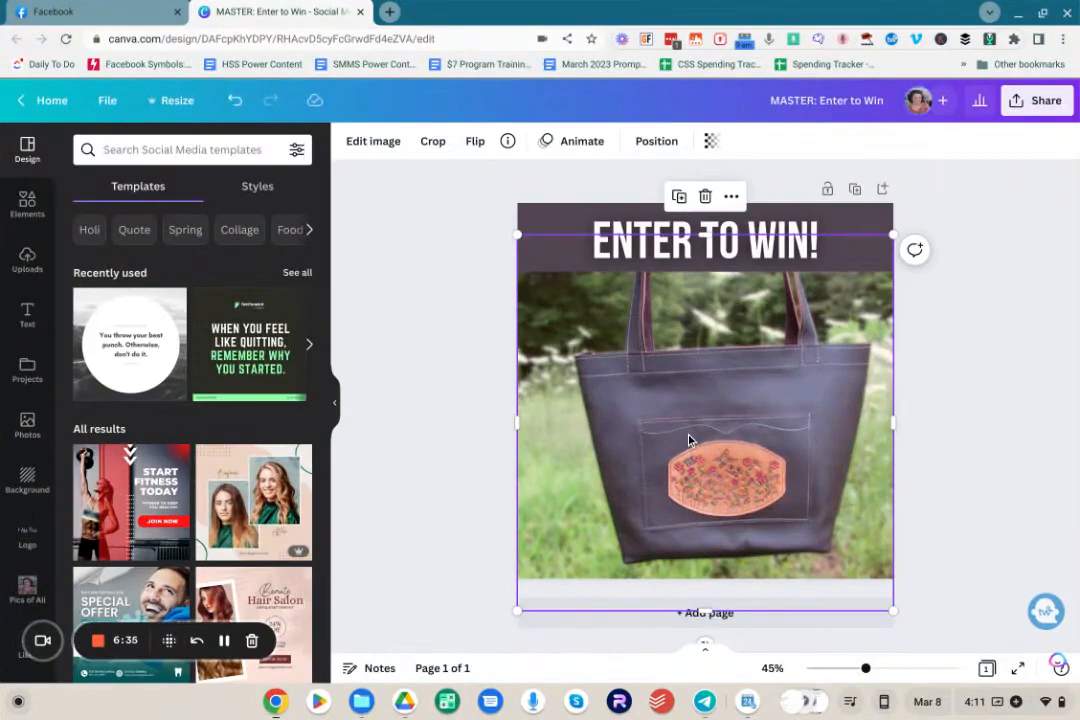
drag(687, 439, 1019, 436)
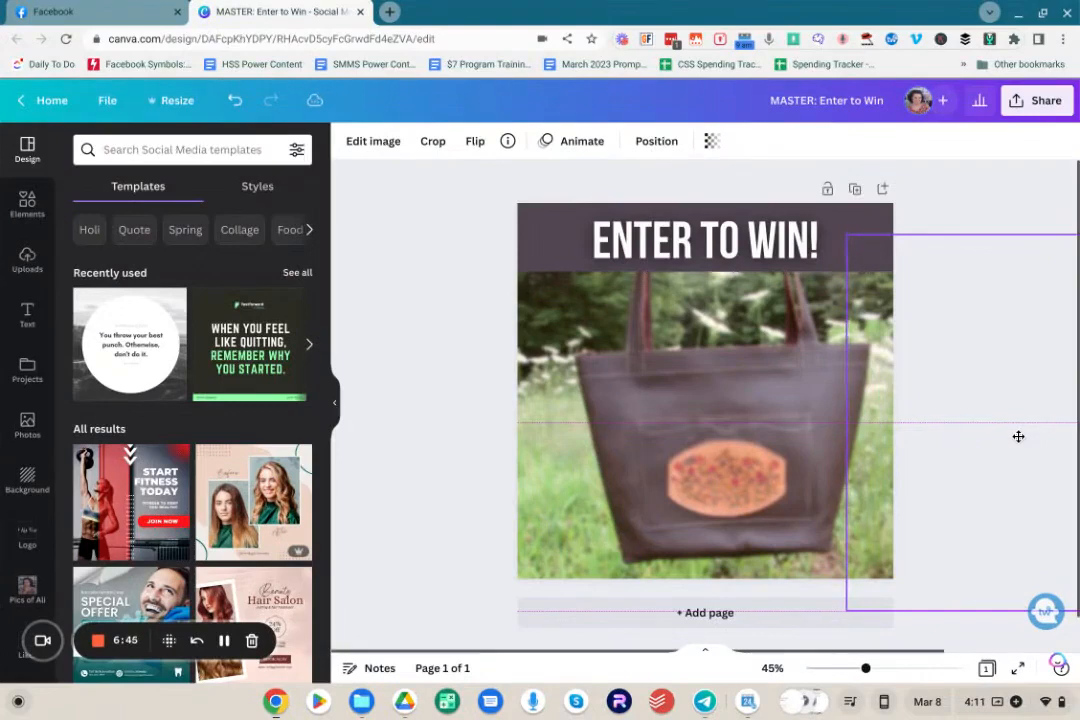
drag(1018, 436, 830, 442)
drag(819, 440, 687, 431)
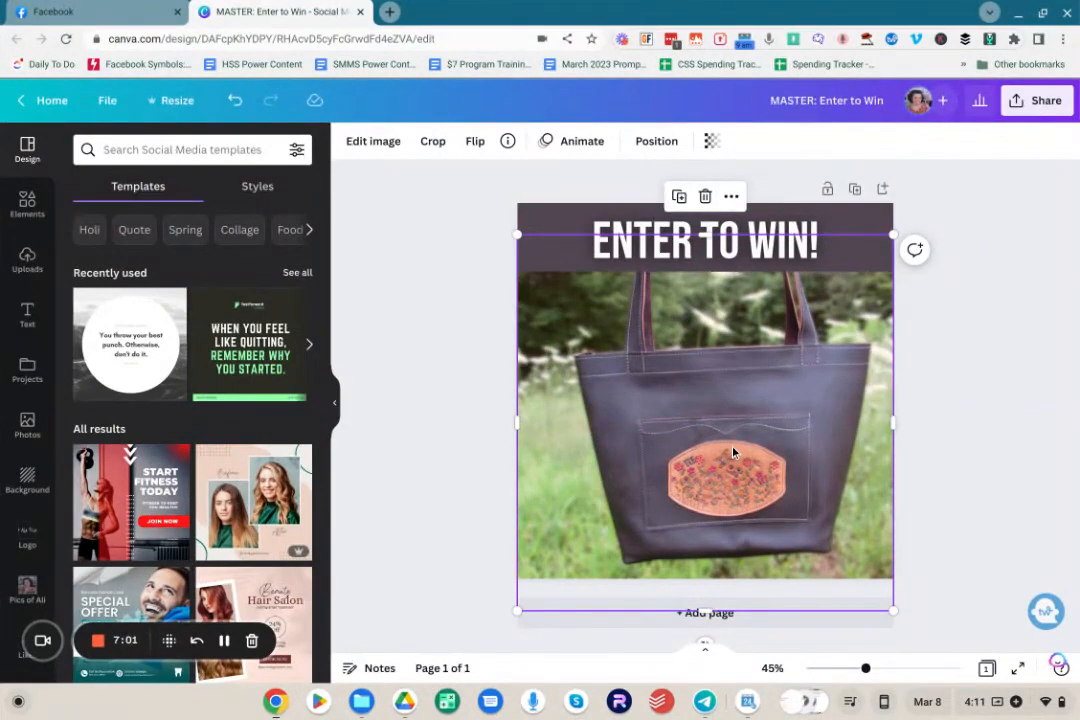
Step: Delete the bag cutout layer and set the remaining background photo's blur to 0
key(Escape)
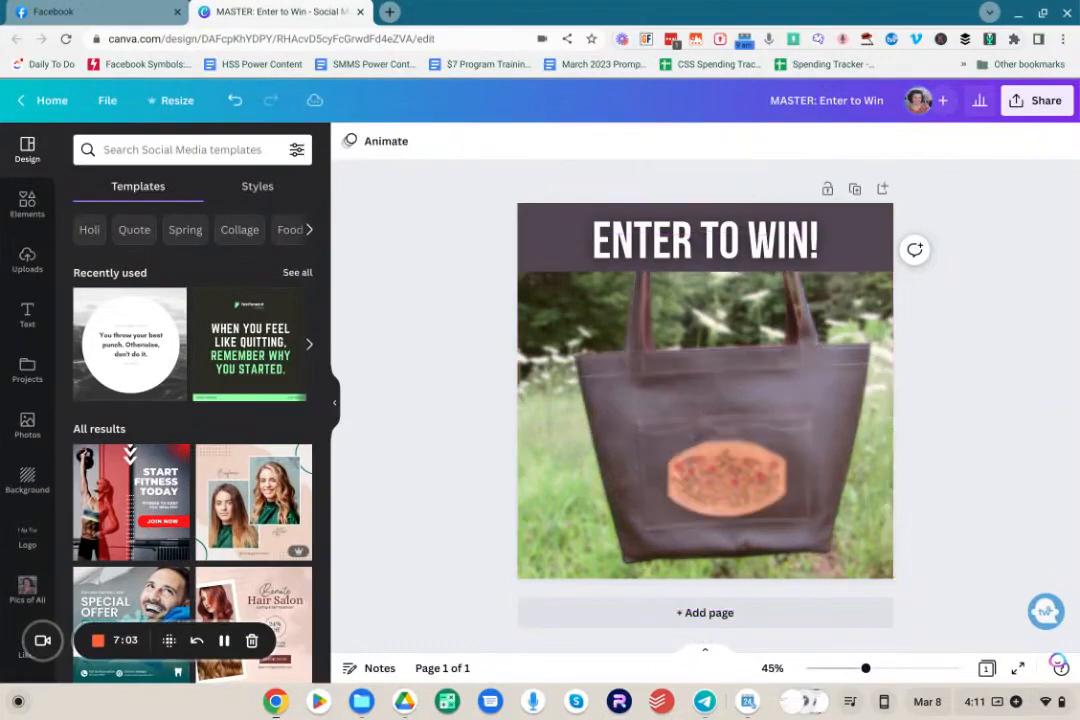
click(688, 467)
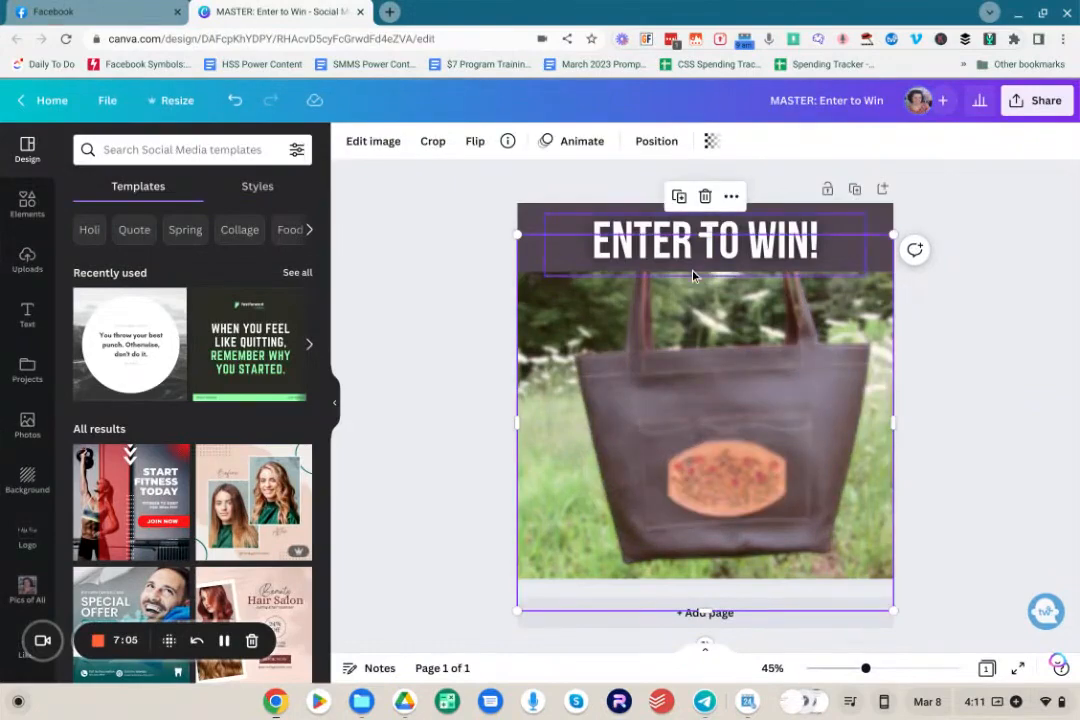
click(372, 141)
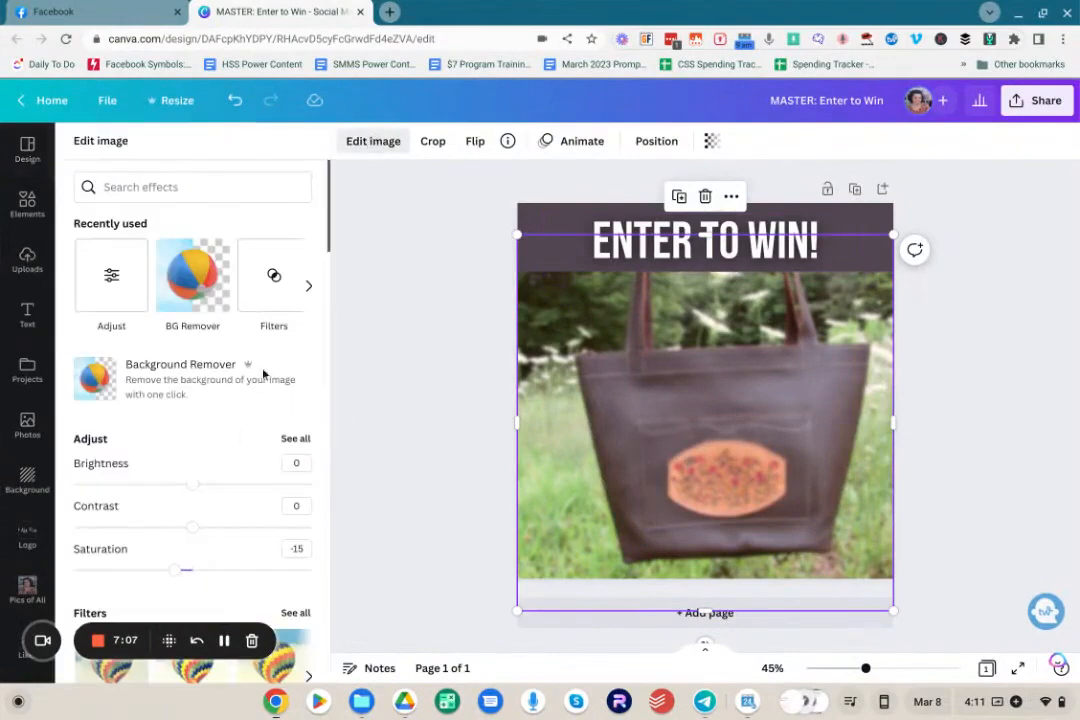
click(292, 440)
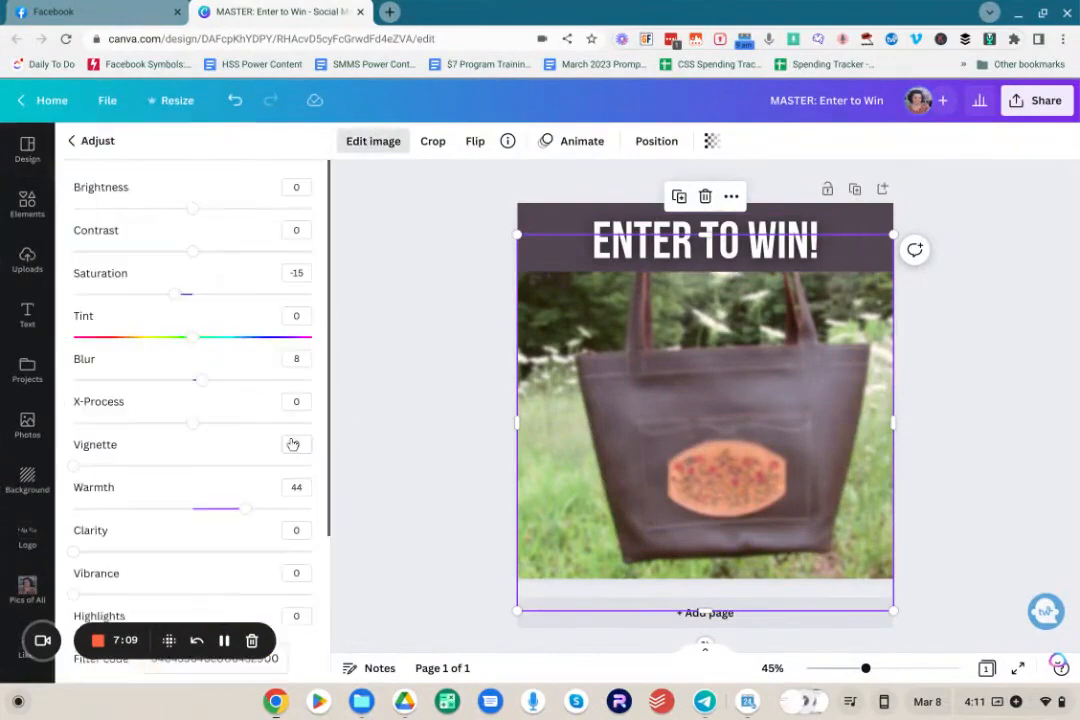
scroll(196, 342, down, 1)
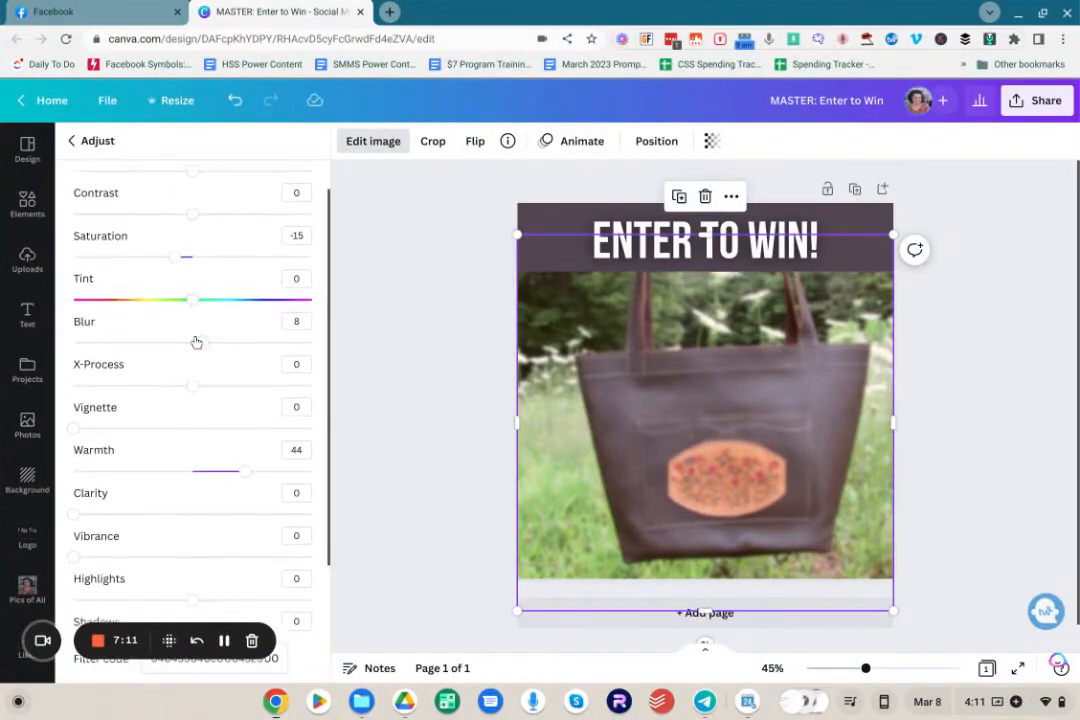
drag(196, 341, 192, 345)
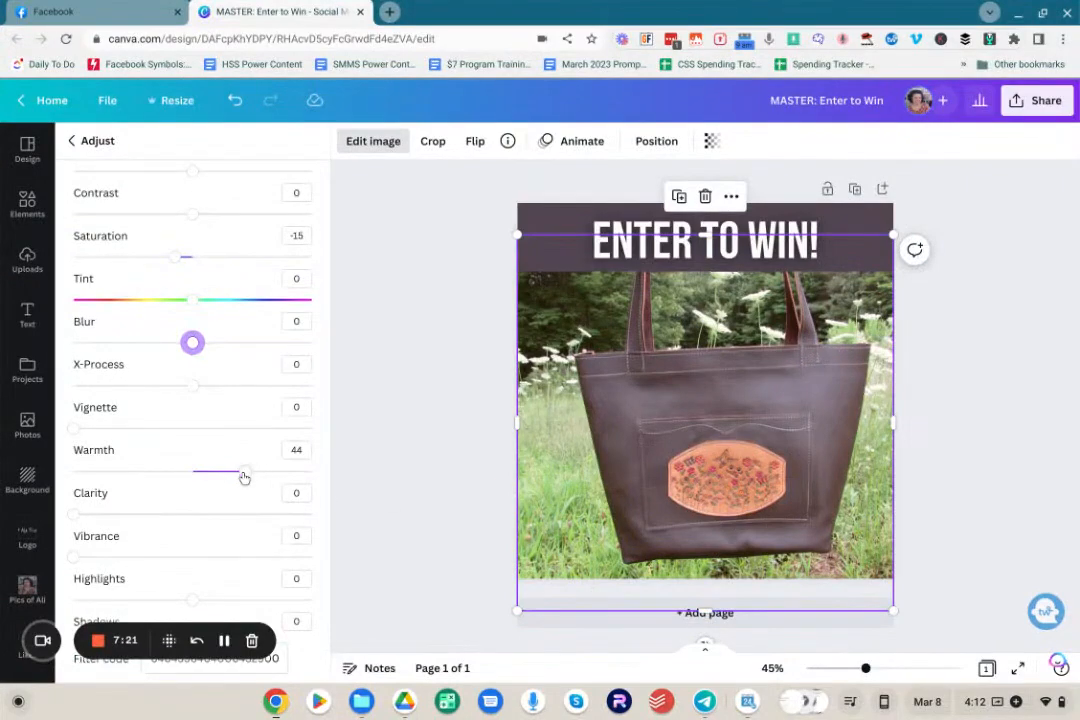
Step: Set the background photo's warmth to 3 and its saturation to -4
drag(243, 471, 197, 472)
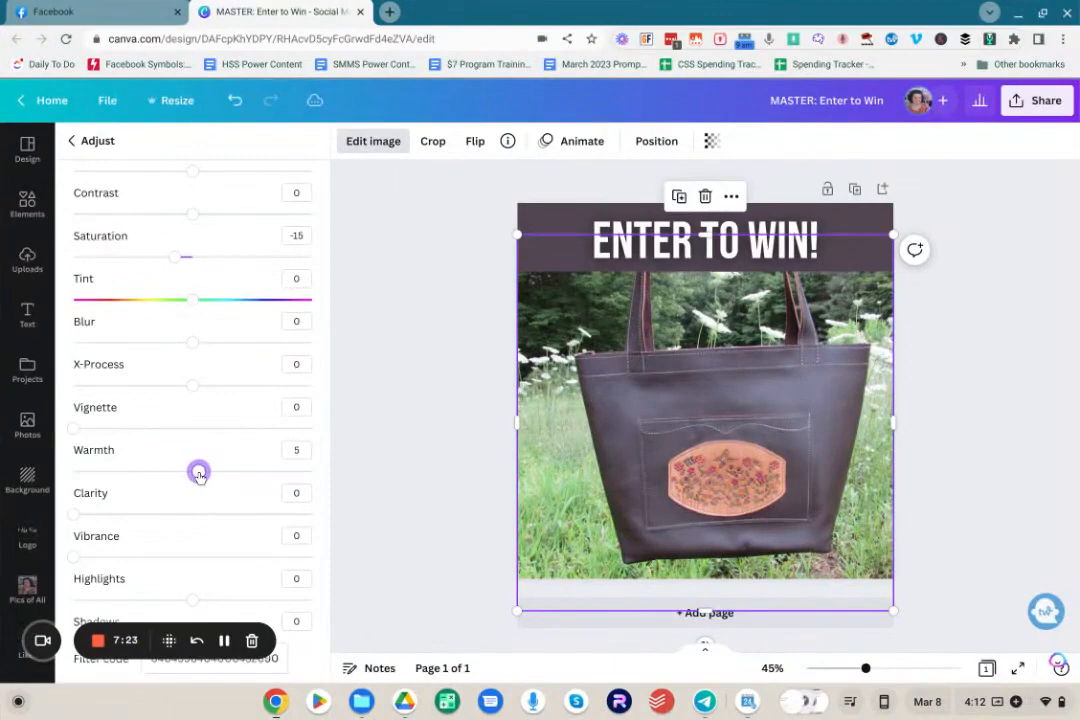
drag(175, 257, 188, 260)
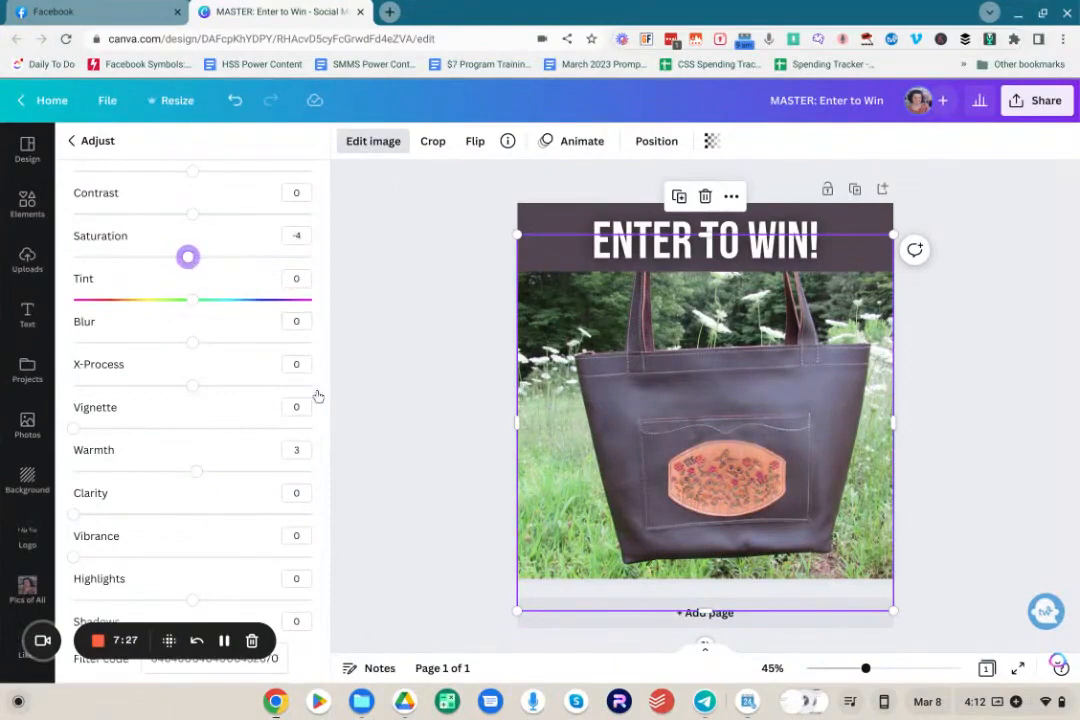
scroll(318, 395, up, 2)
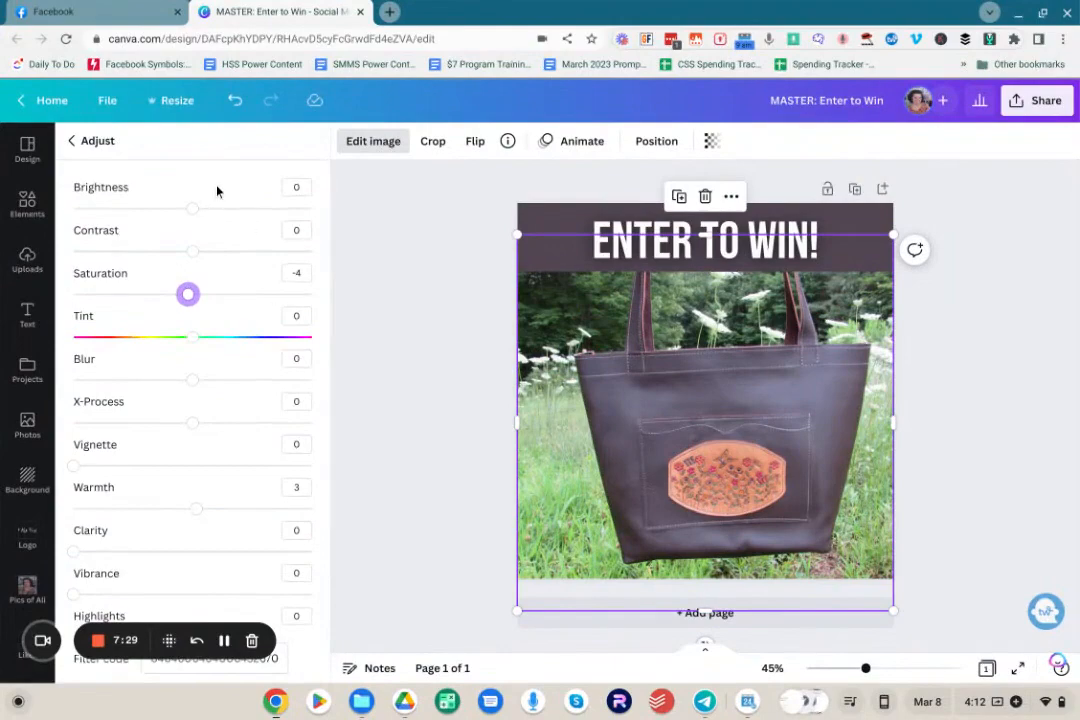
scroll(217, 190, down, 2)
click(471, 404)
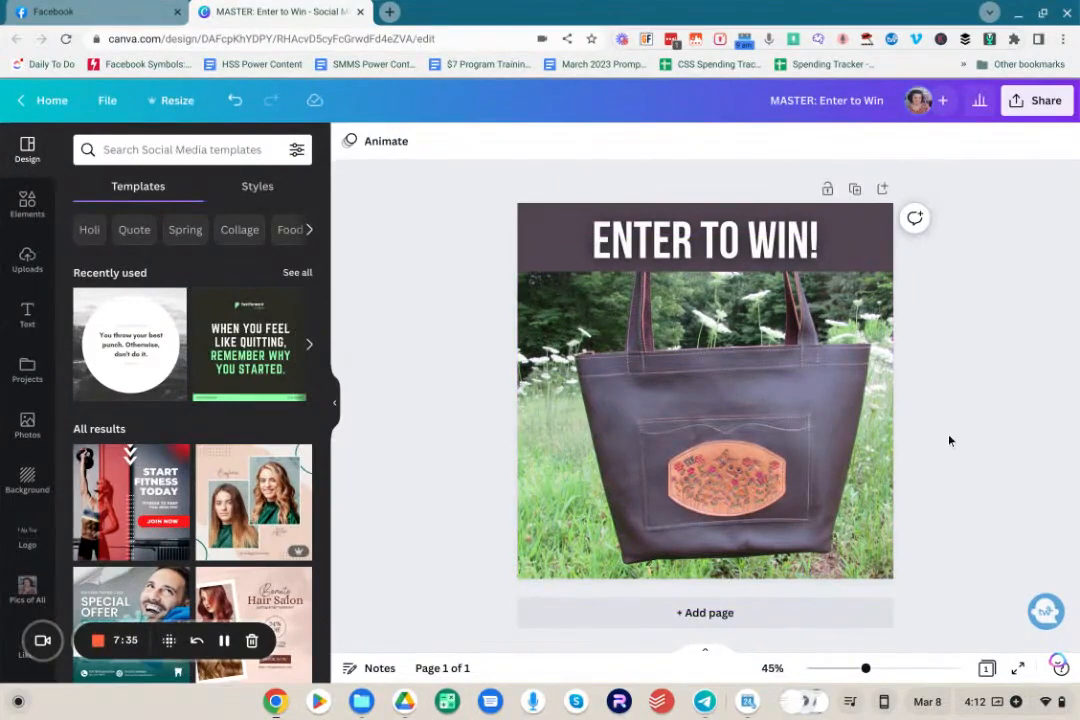
Step: Nudge the "ENTER TO WIN!" text slightly upward to center it vertically in the plum banner
click(699, 240)
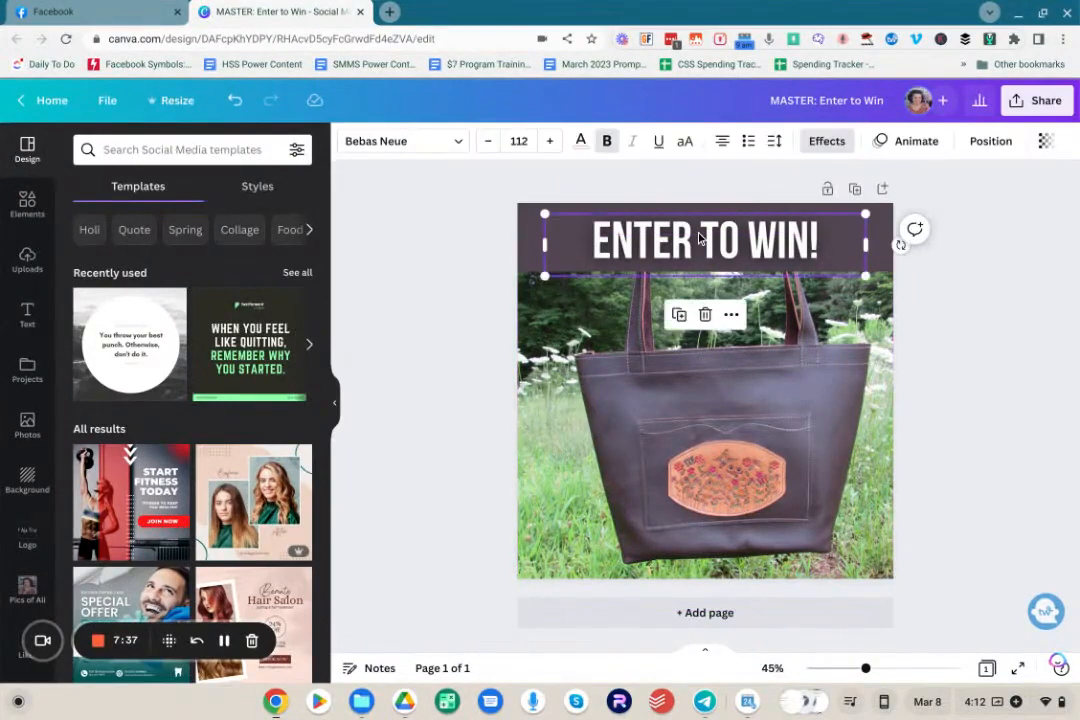
drag(699, 240, 699, 234)
drag(866, 668, 880, 669)
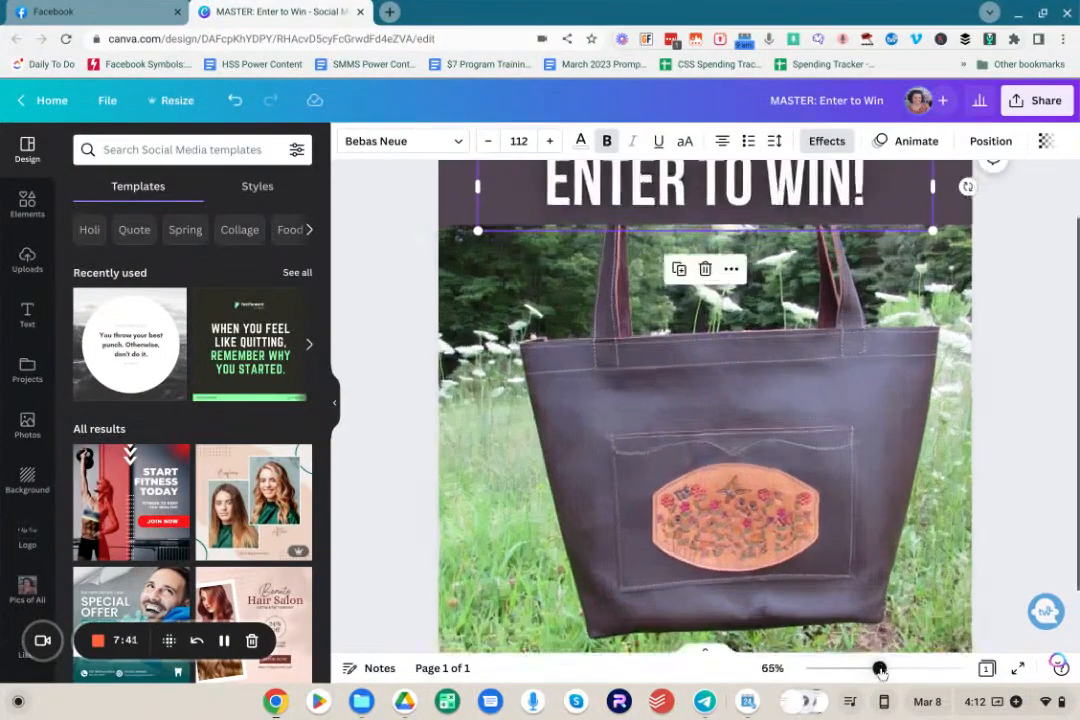
scroll(675, 303, up, 2)
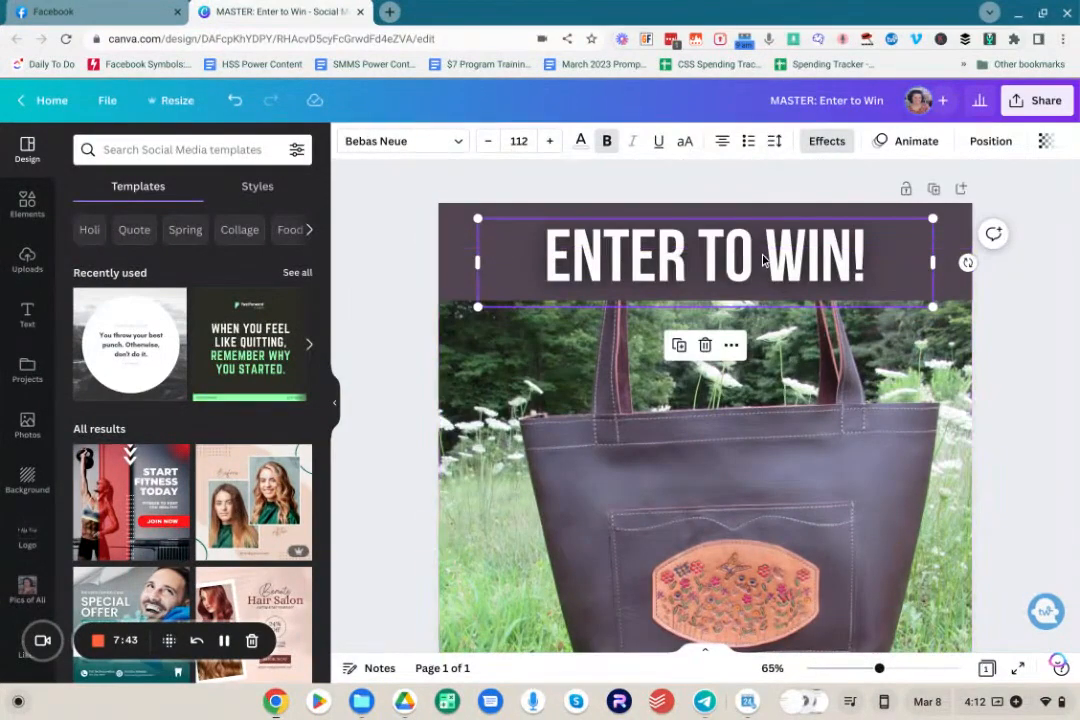
drag(763, 260, 760, 254)
click(1077, 344)
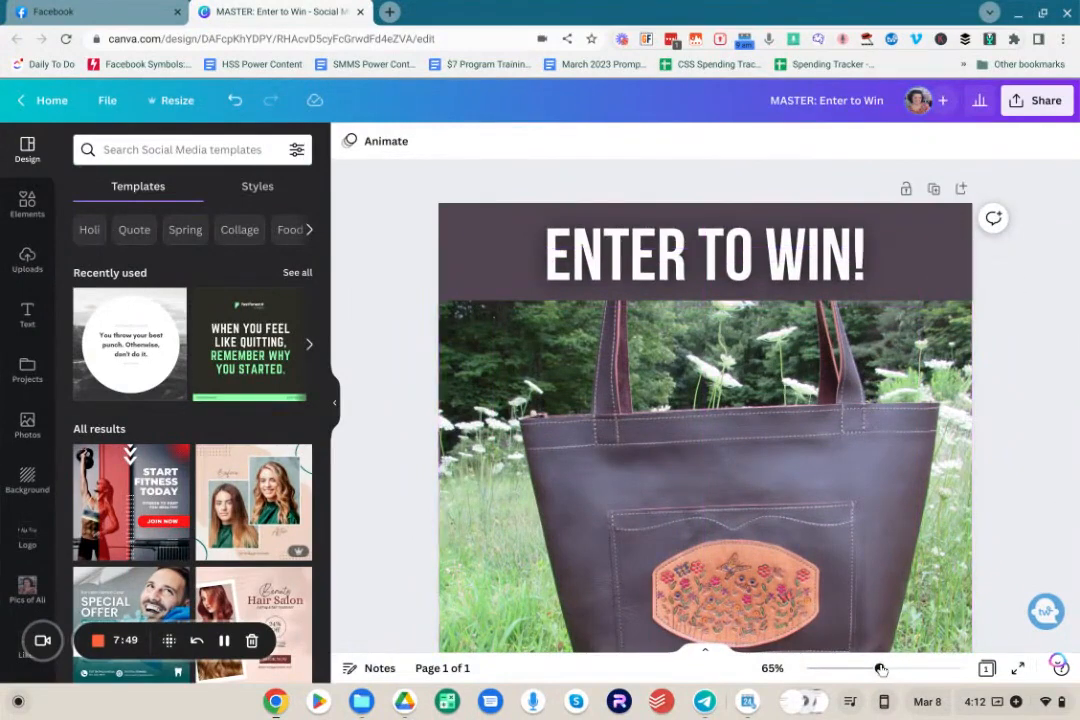
drag(880, 669, 855, 668)
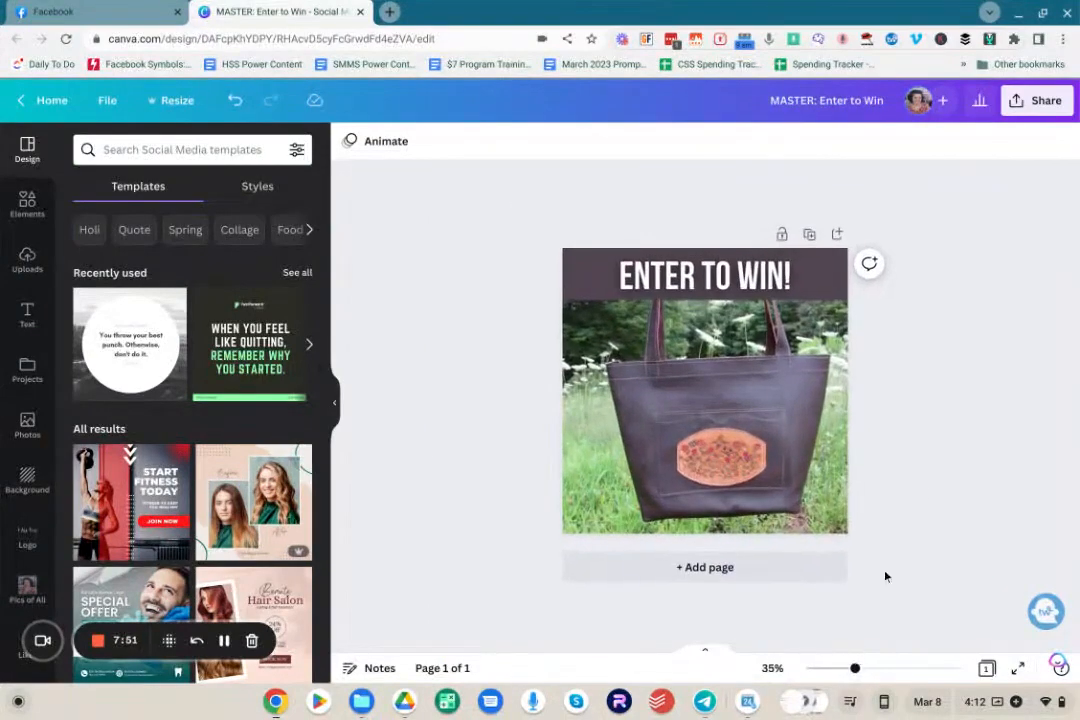